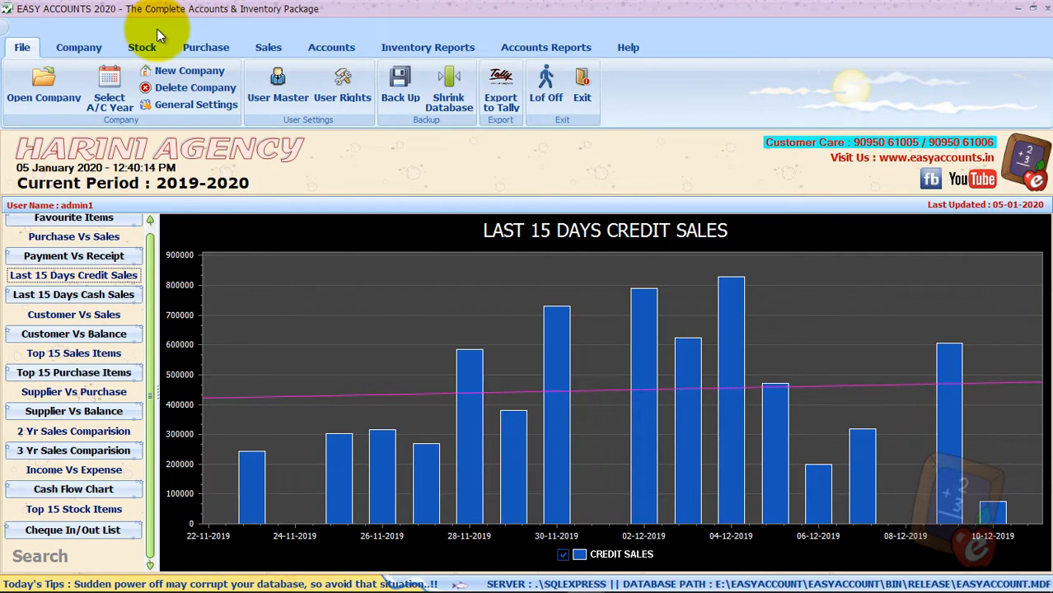
Start a new item in the Item Master named "100g Hamam Soap" with item code SOAP
click(144, 43)
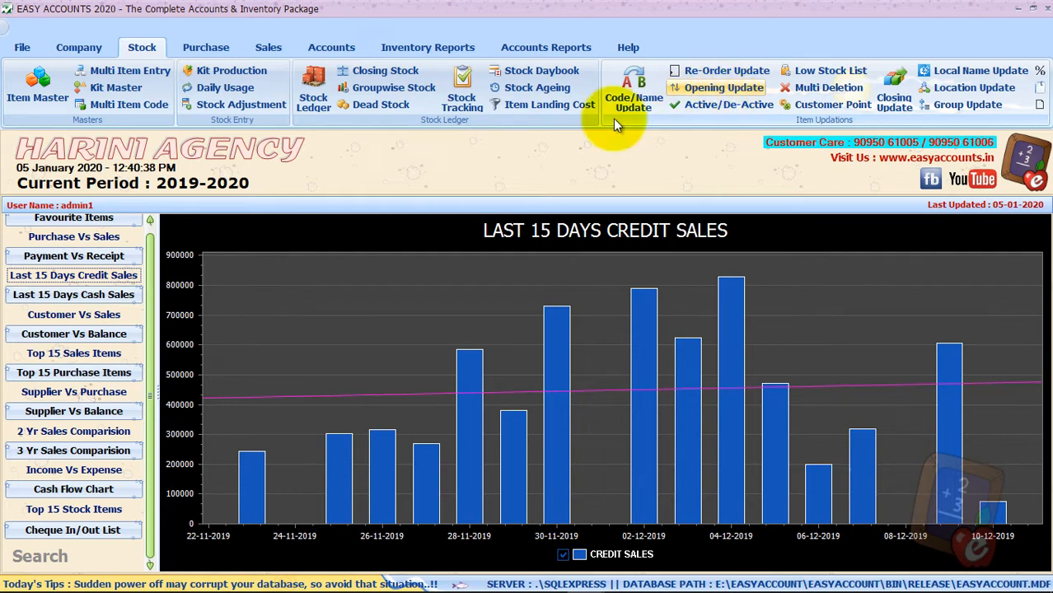
click(38, 87)
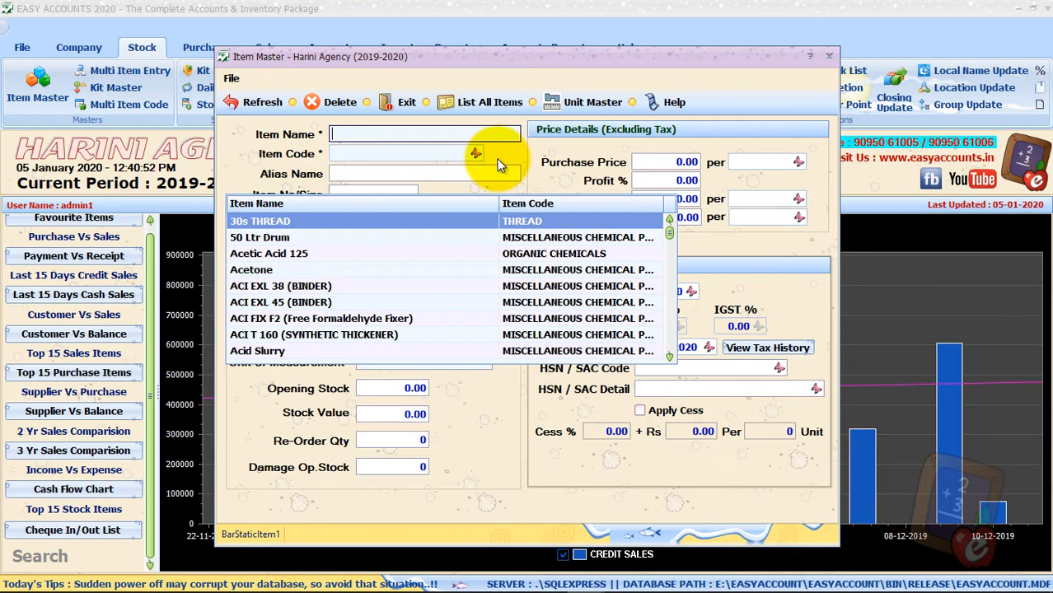
text(100)
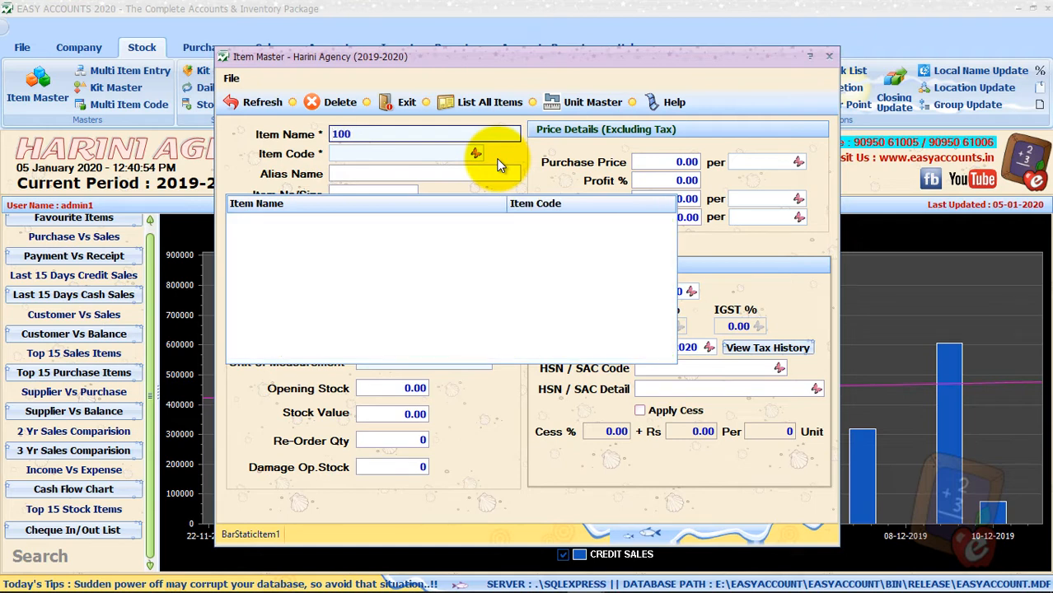
text(g Hamam Soap)
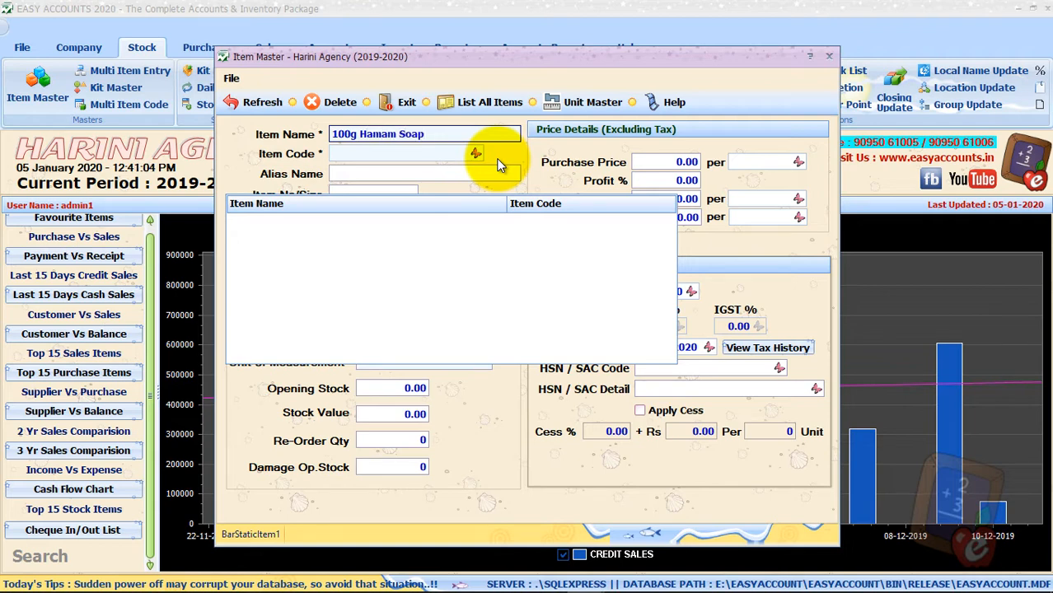
key(Return)
text(SO)
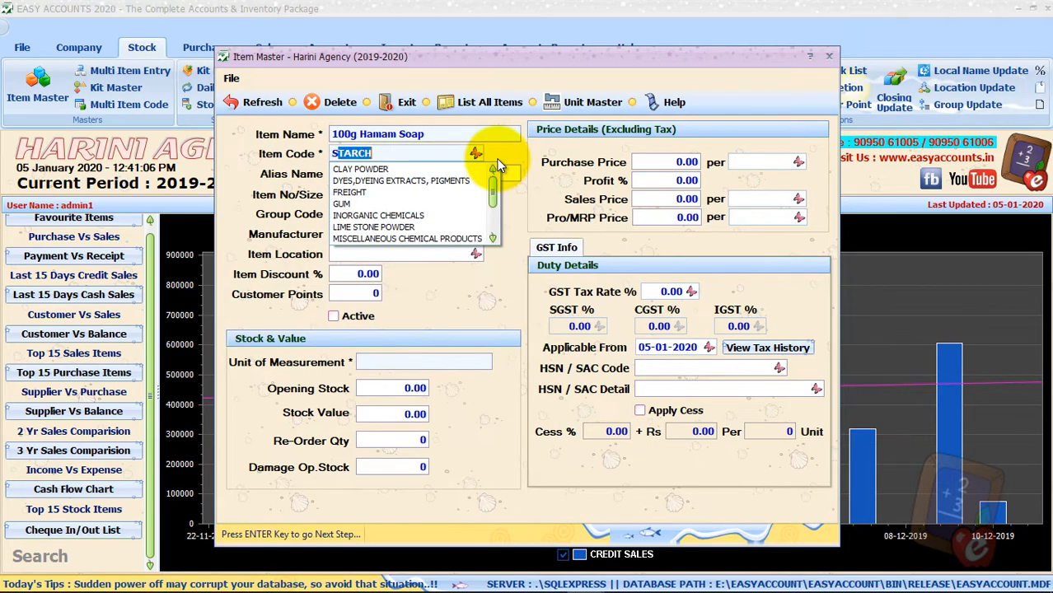
text(AP)
key(Return)
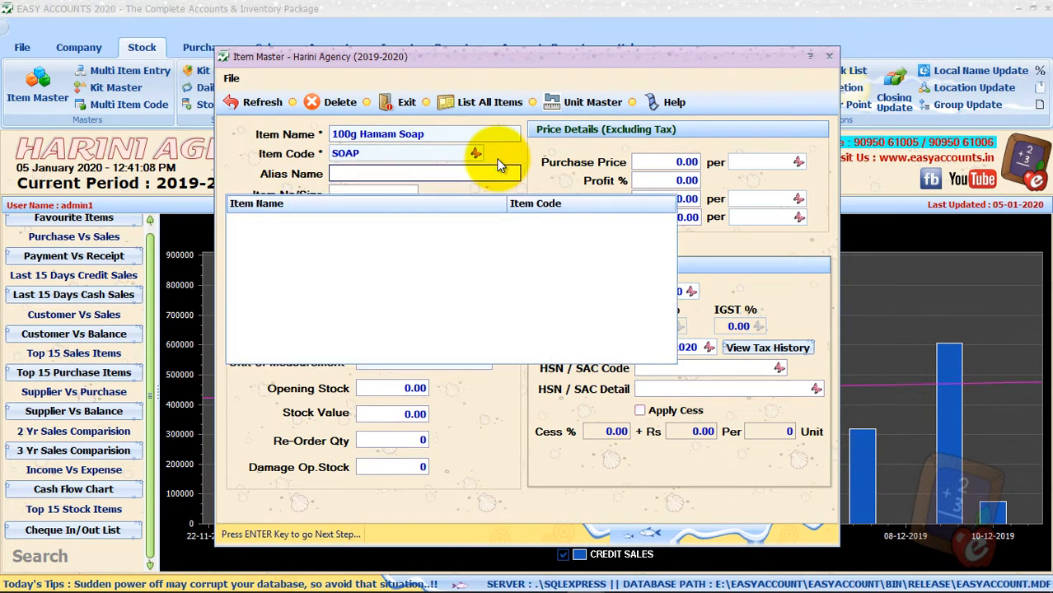
Accept the default alias, mark the soap item as active and set its unit of measurement to Nos, leaving the optional fields blank
key(Return)
key(Return)
key(Return)
key(Return)
key(Return)
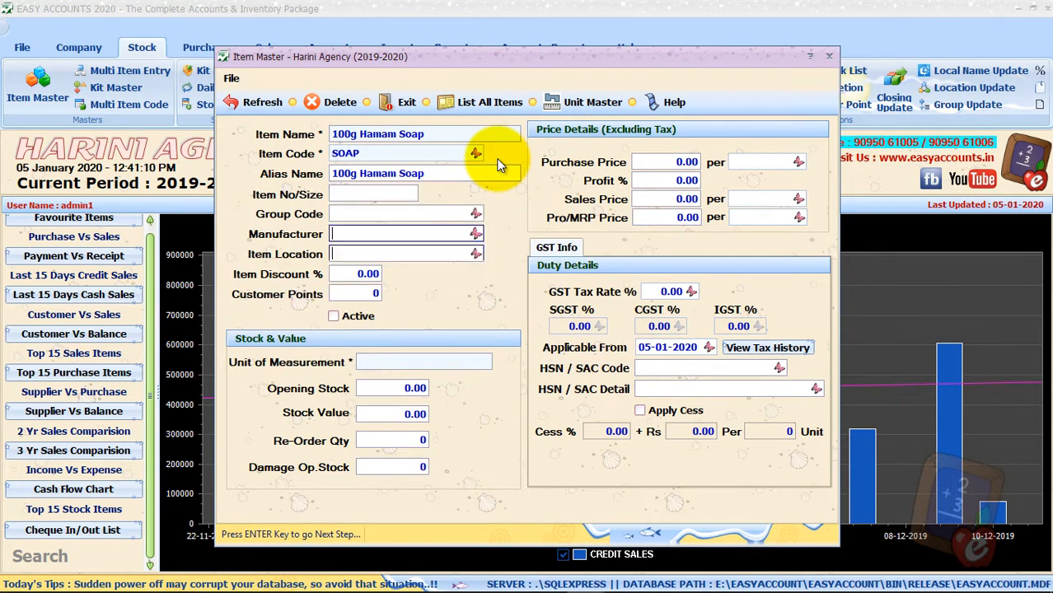
key(Return)
key(space)
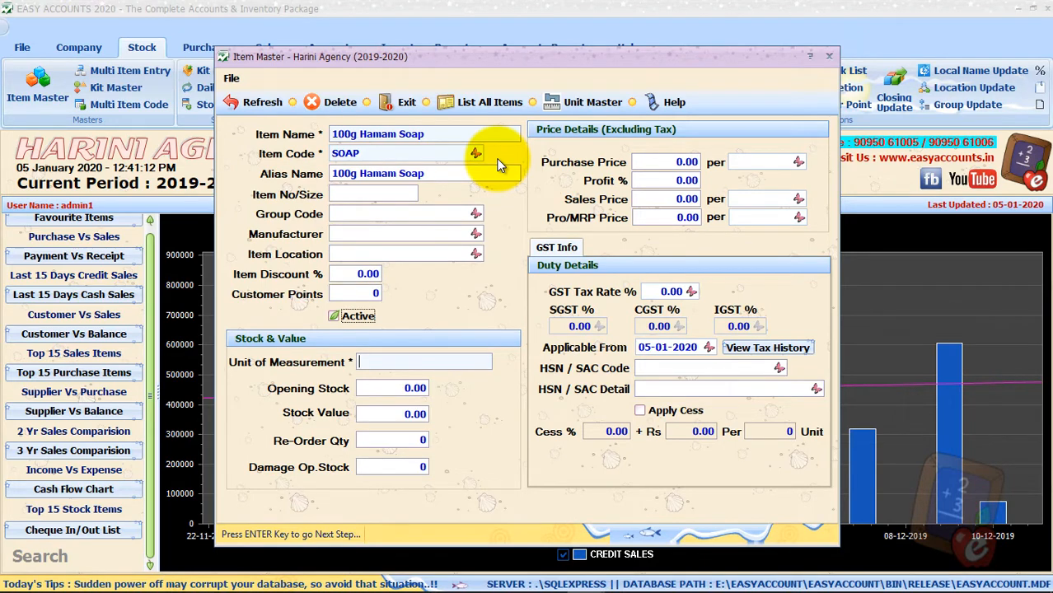
key(Return)
text(Nos)
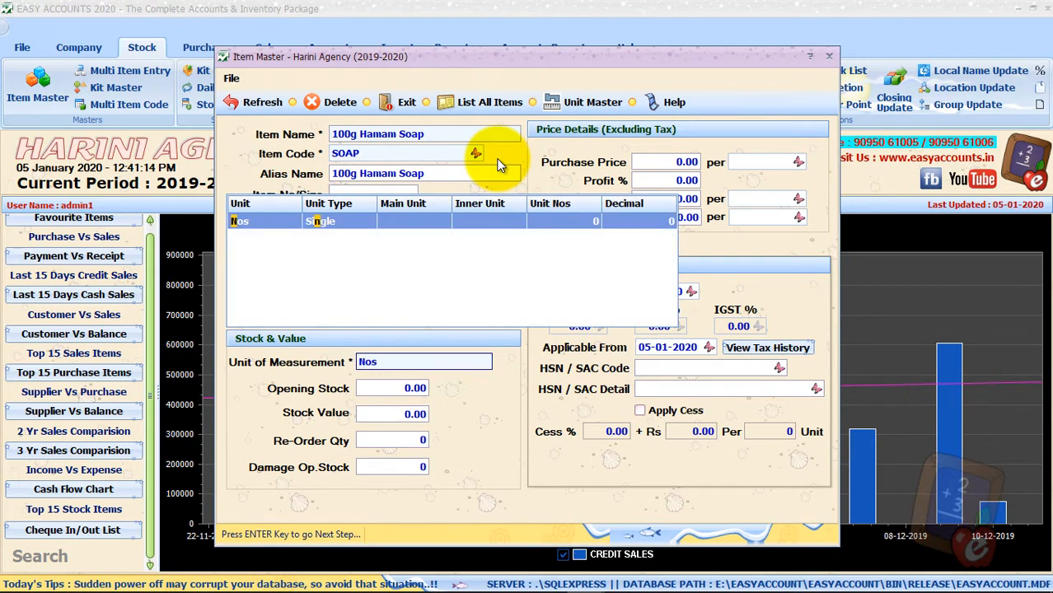
key(Return)
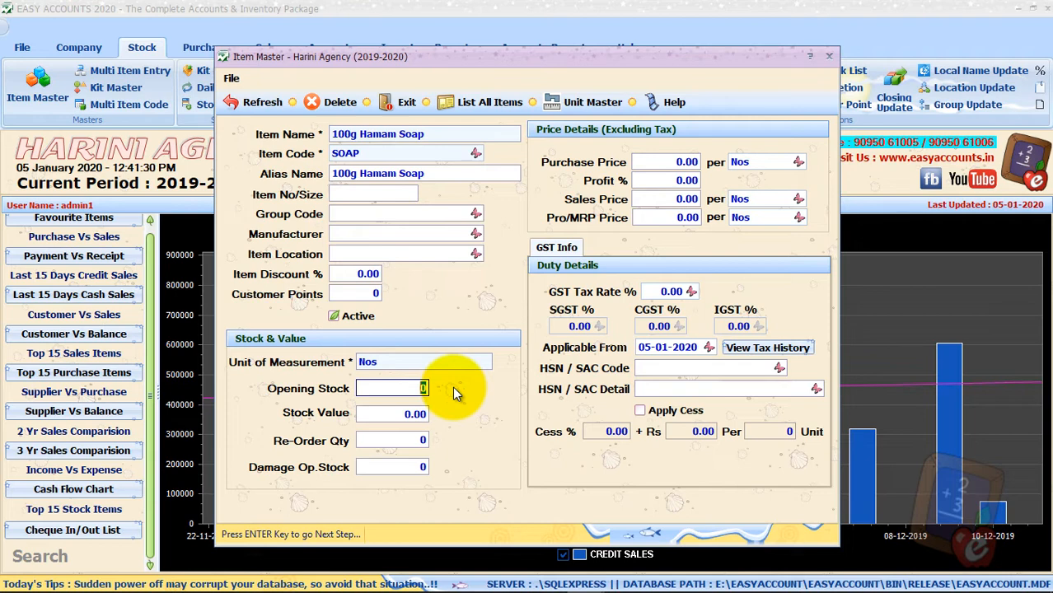
Enter an opening stock of 10, a purchase price of 30 and a sales price of 35 for the soap item
text(10)
key(Return)
key(Return)
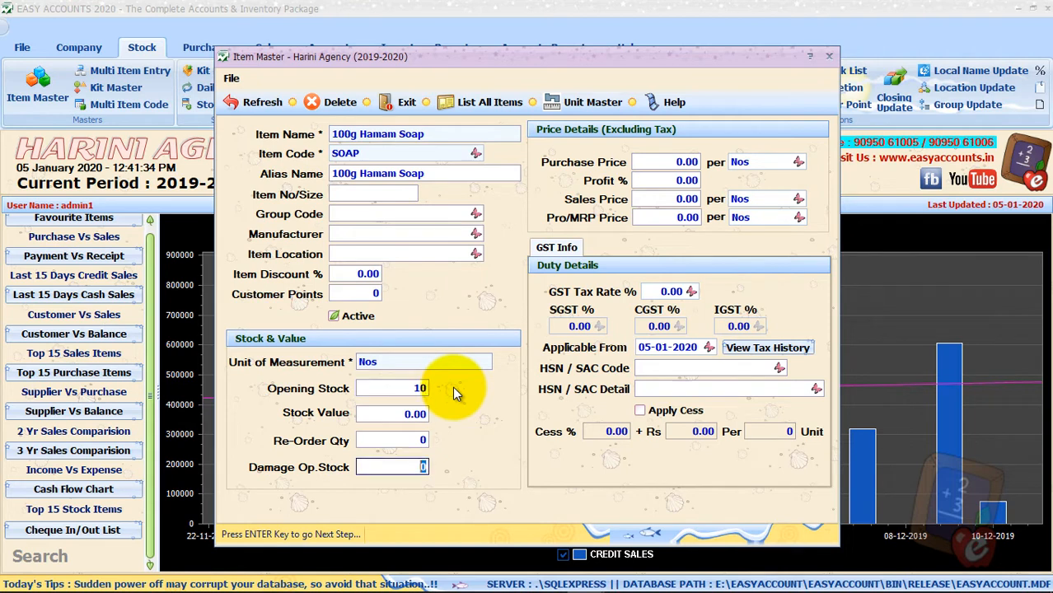
text(30)
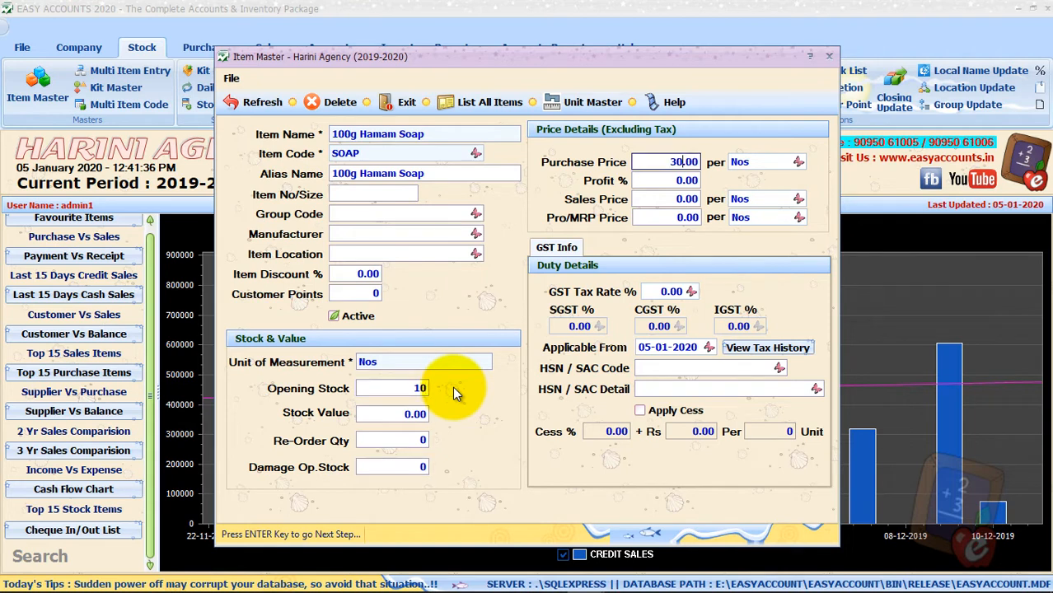
key(Return)
text(35)
key(Return)
key(Return)
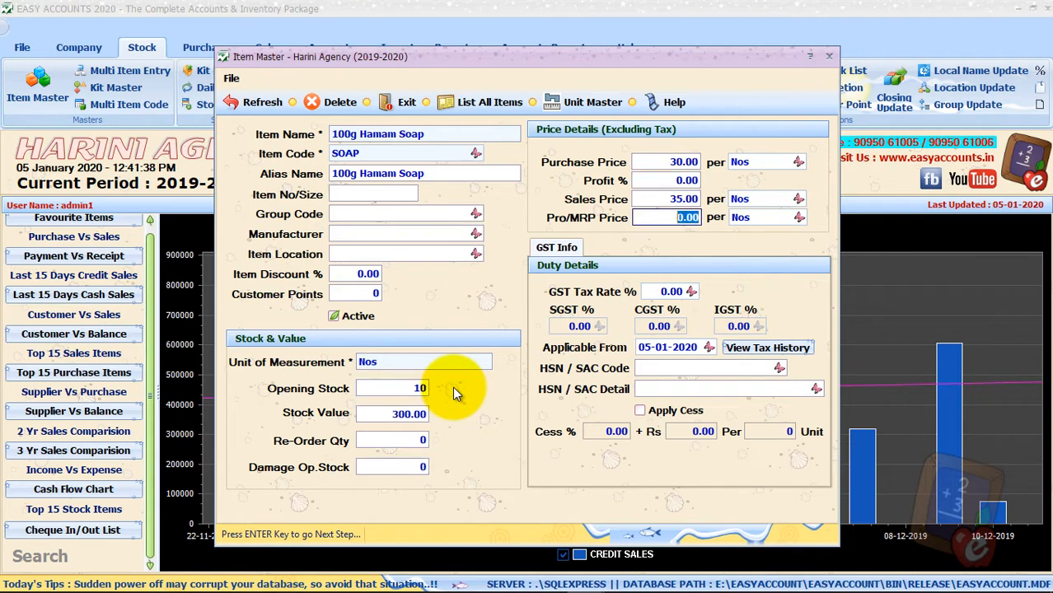
Set the soap item's GST tax rate to 5% and save the new item
text(5)
key(Return)
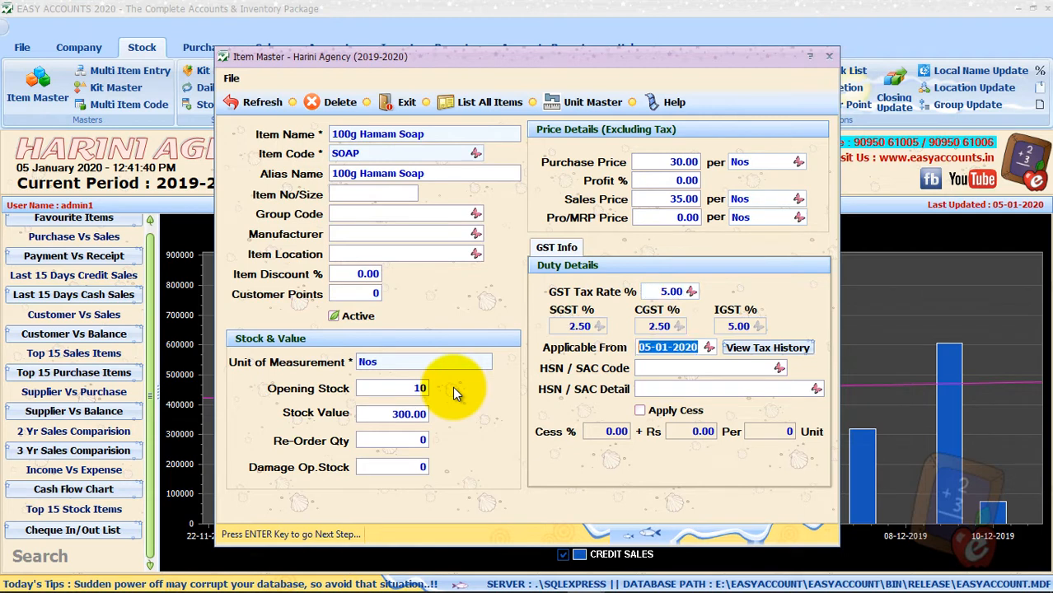
key(Return)
key(Return)
key(Return)
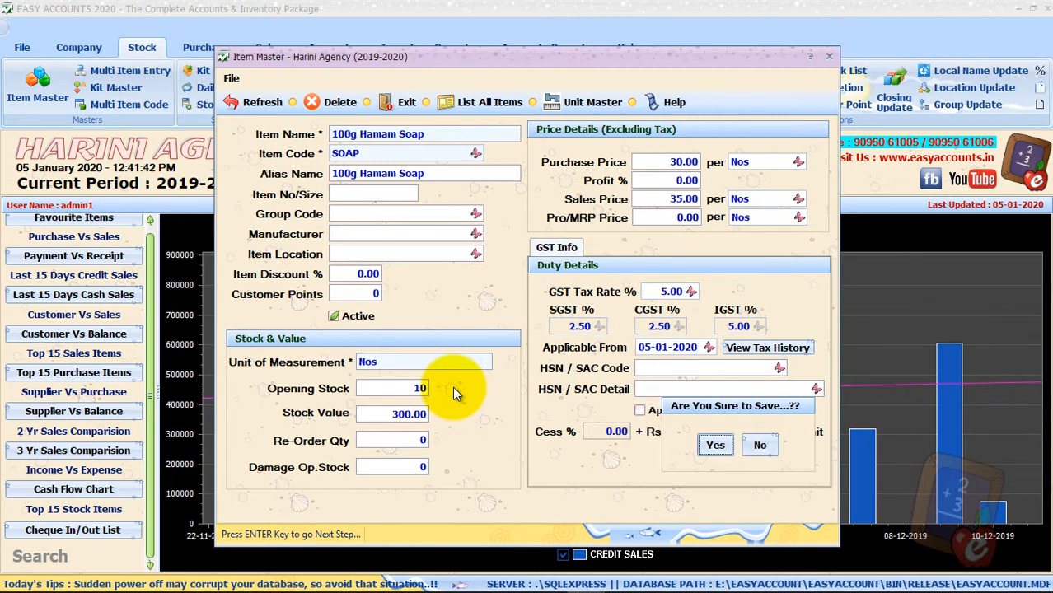
key(Return)
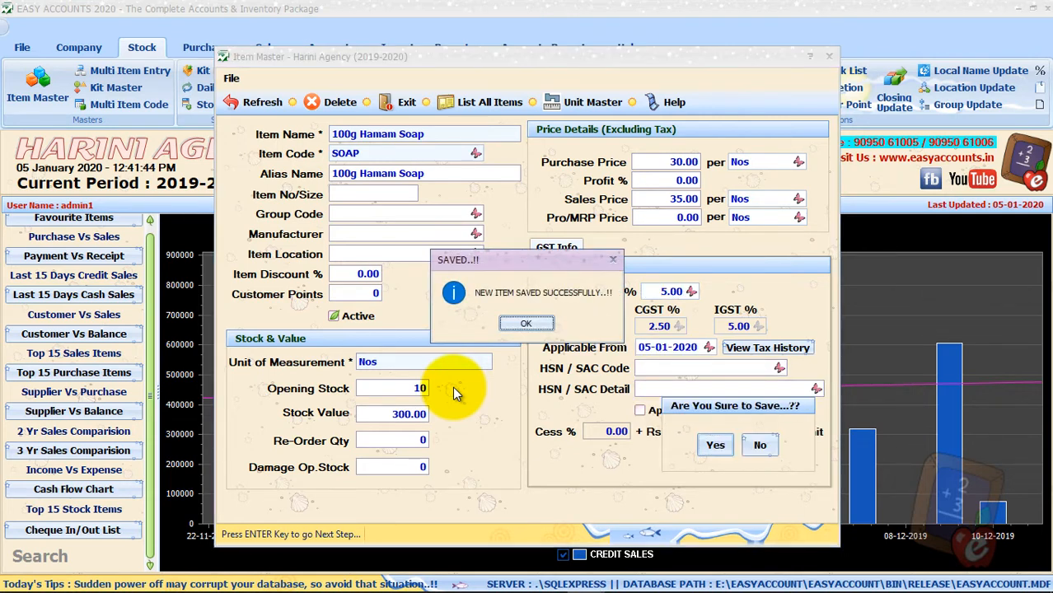
key(Return)
Load the saved 100g Hamam Soap item to check its opening stock details, and clear the form
text(100g)
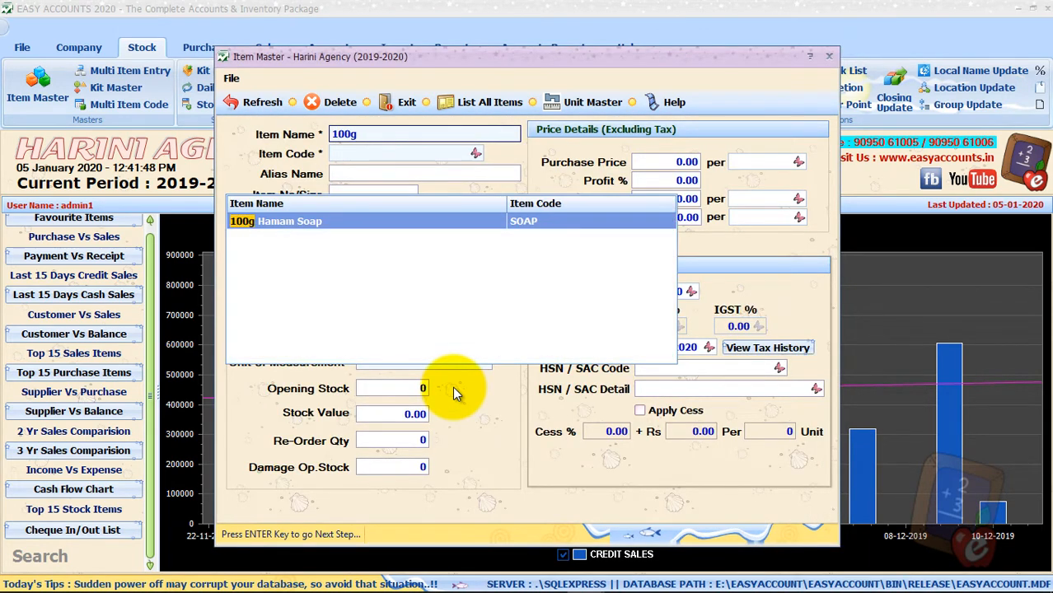
key(Return)
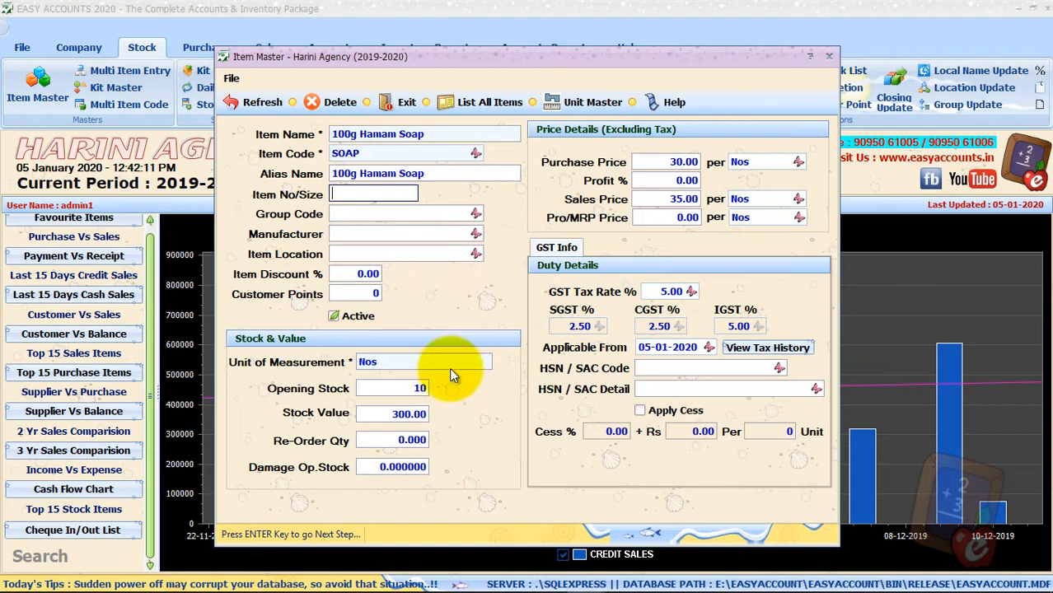
click(262, 104)
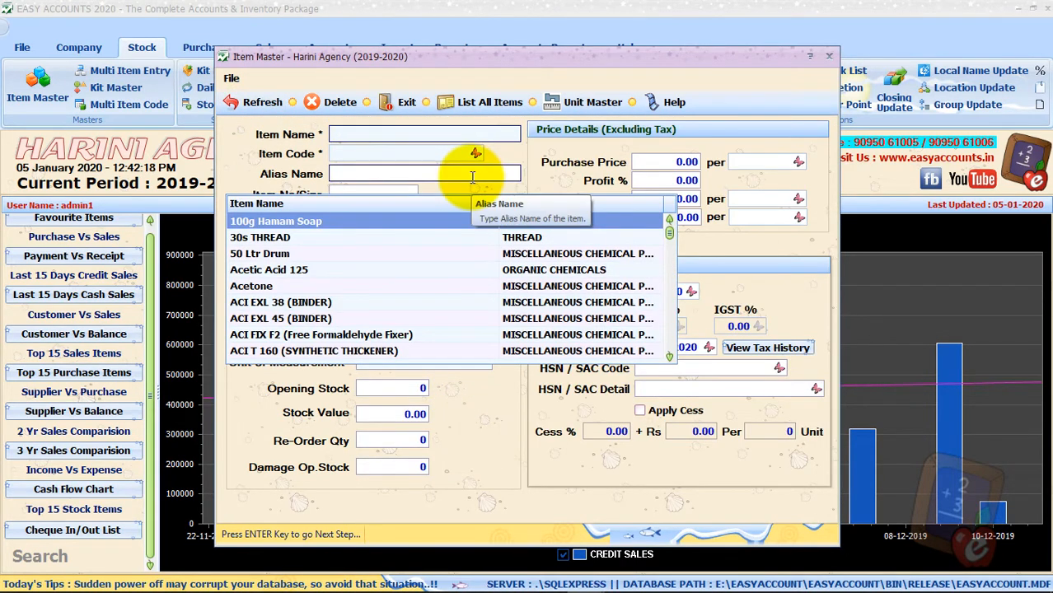
Load the existing item 30s THREAD and set its opening stock to 50
text(3)
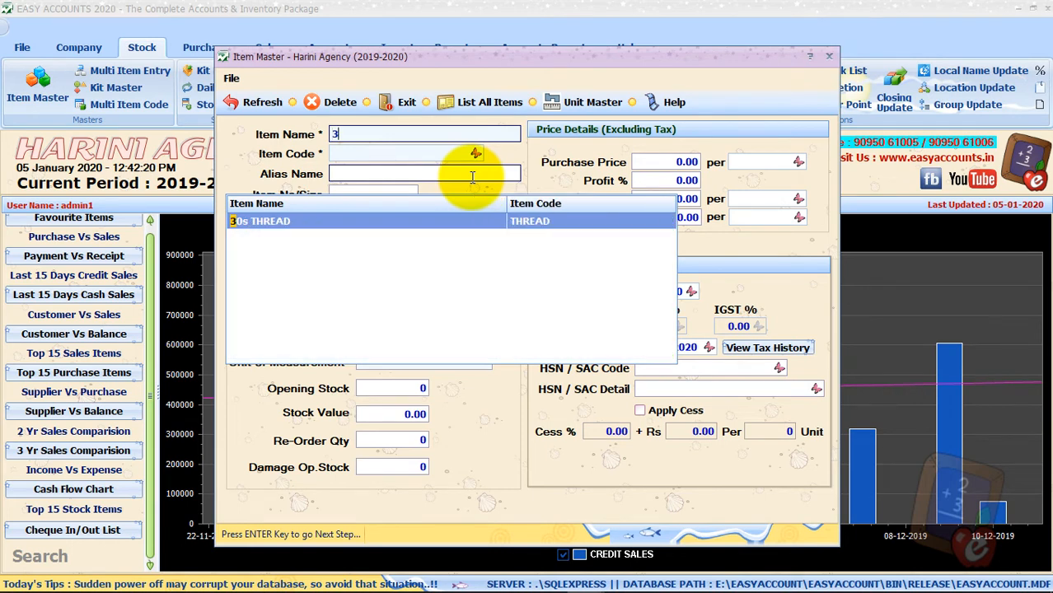
text(0s)
key(Down)
key(Return)
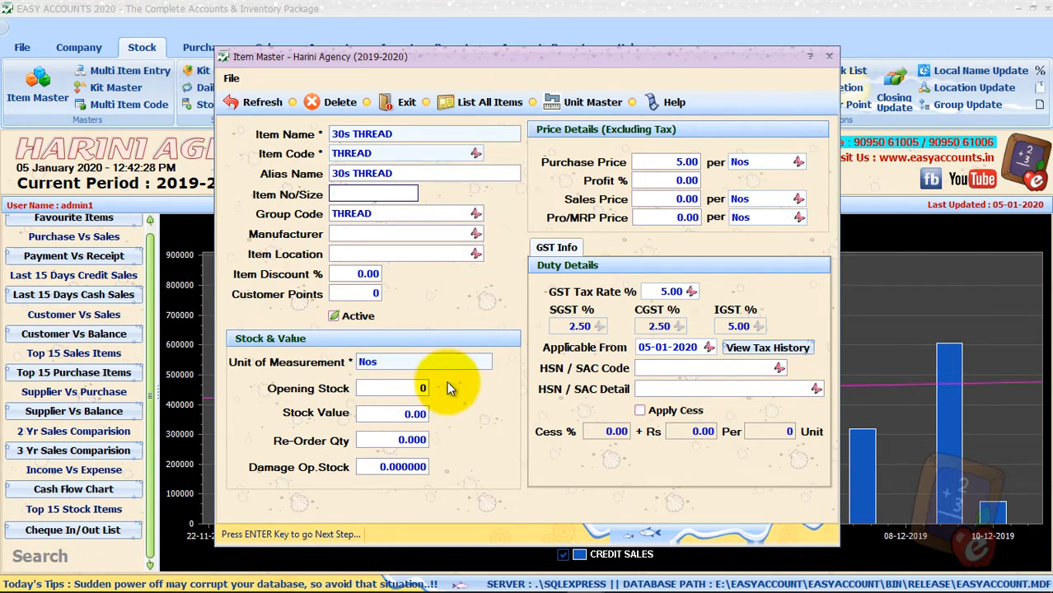
key(Return)
key(Return)
key(Return)
key(Return)
key(Return)
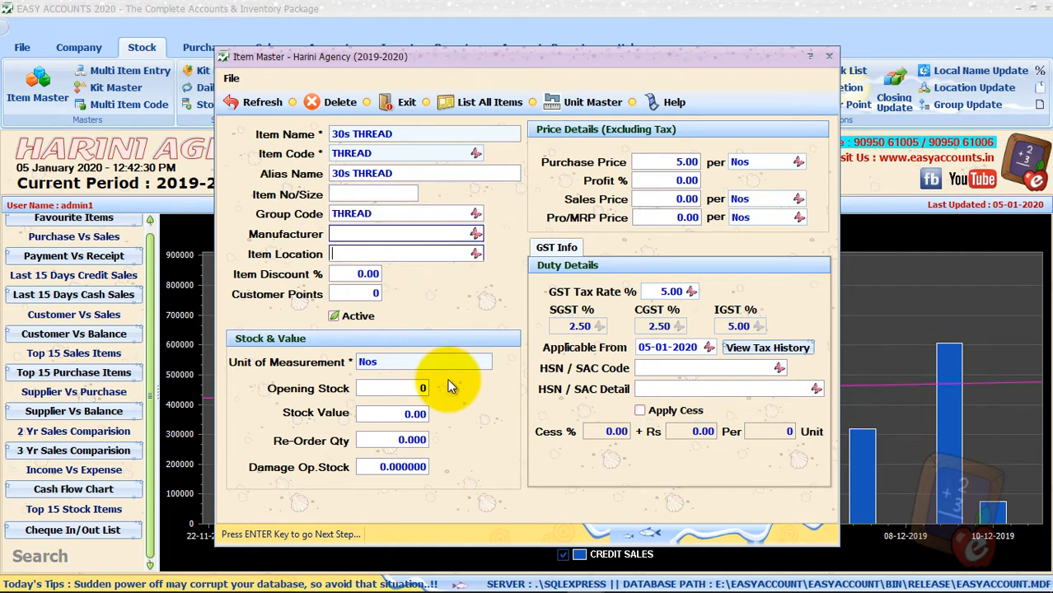
key(Return)
key(Return)
key(Return)
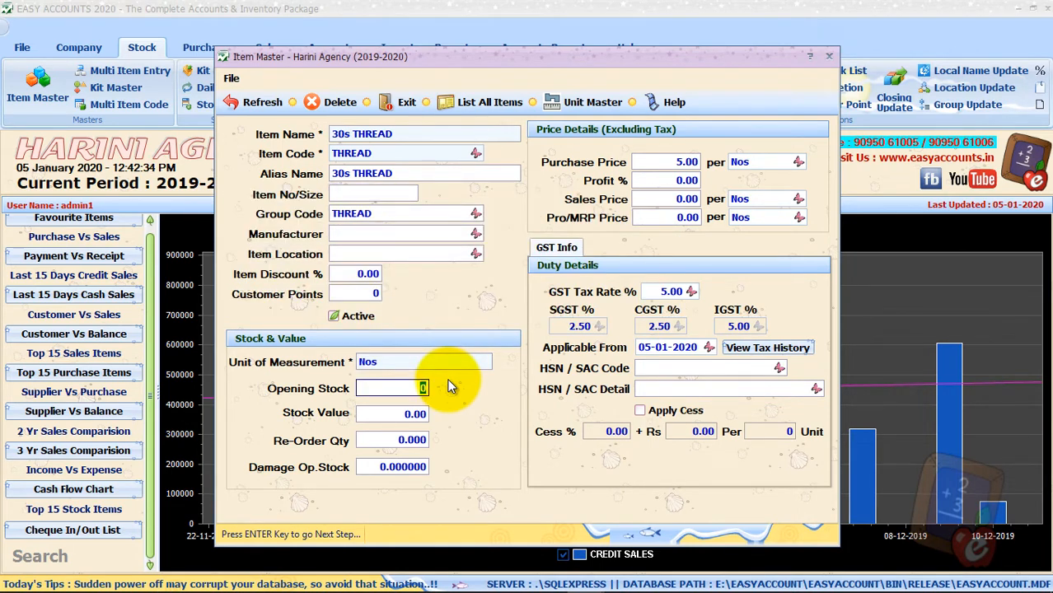
text(50)
key(Return)
Keep the remaining details of 30s THREAD as they are and save the item
key(Return)
key(Return)
key(Return)
key(Return)
key(Return)
key(Return)
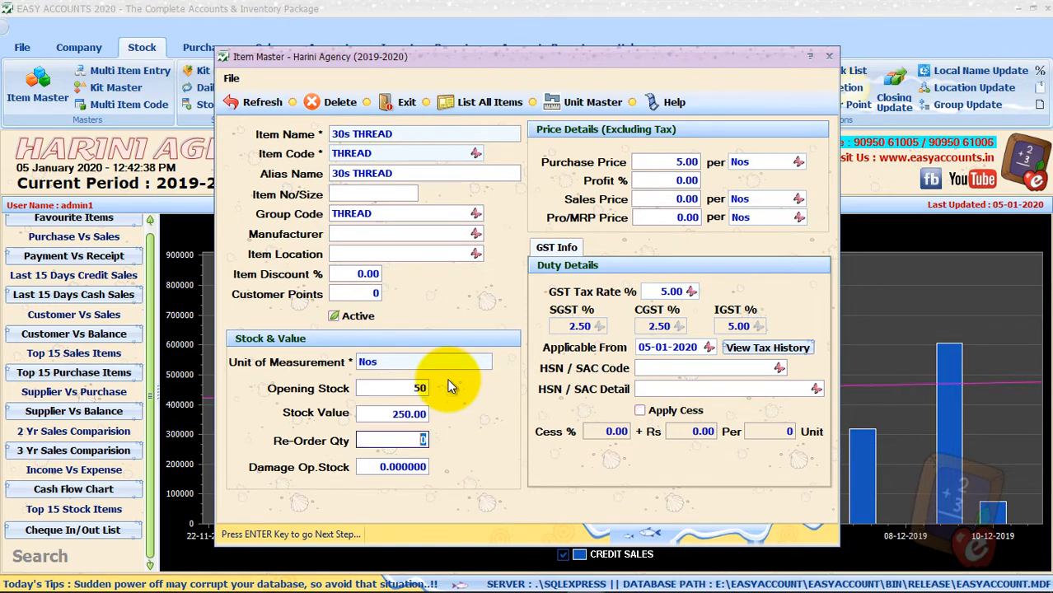
key(Return)
key(Return)
key(Return)
key(Return)
key(Return)
key(Return)
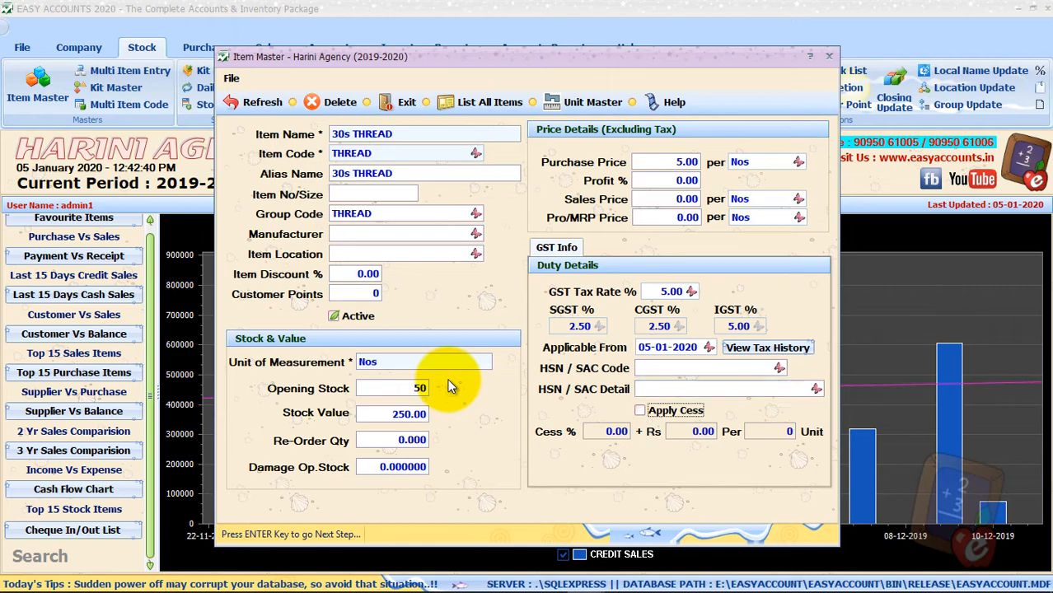
key(Return)
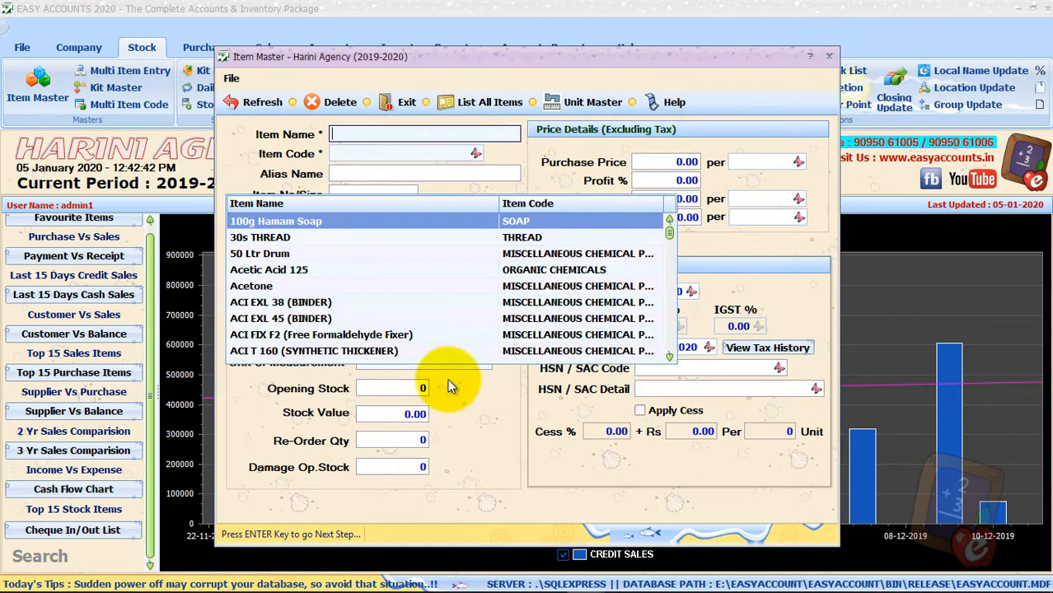
Reload 30s THREAD to check its saved opening stock, and close the Item Master
text(30s)
key(Down)
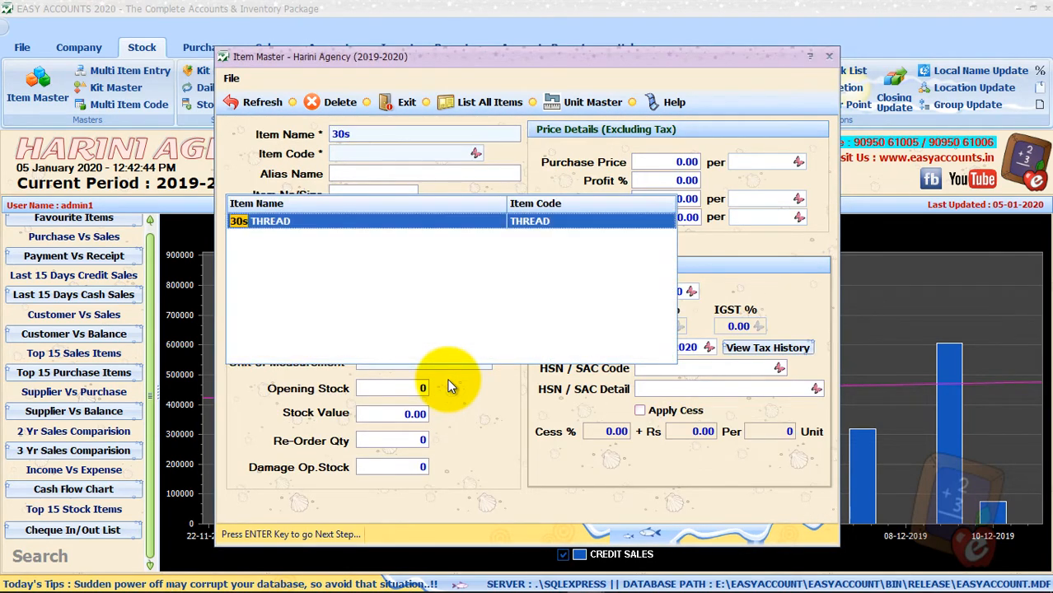
key(Return)
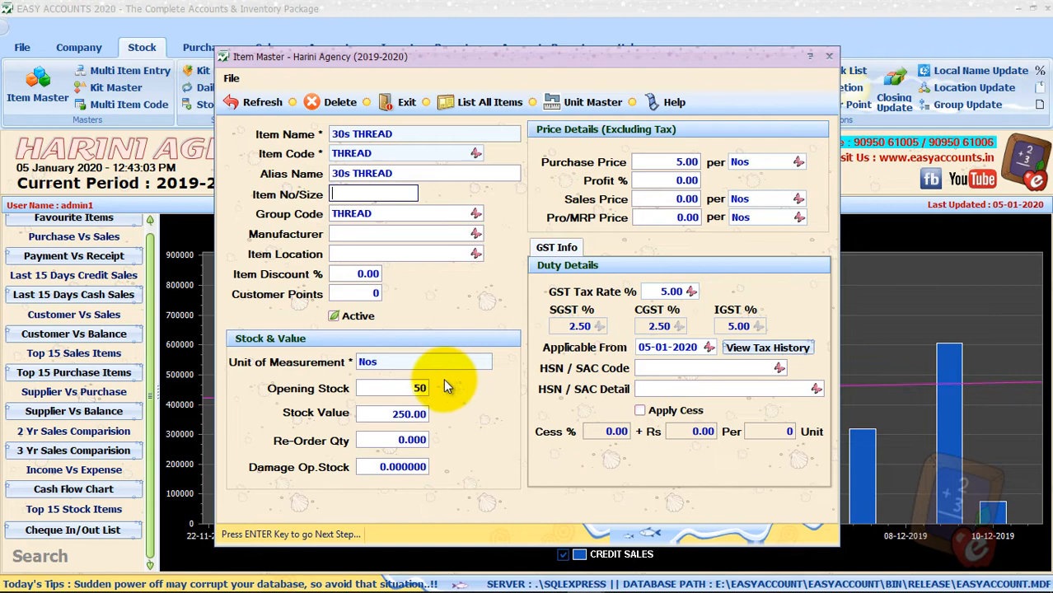
click(397, 102)
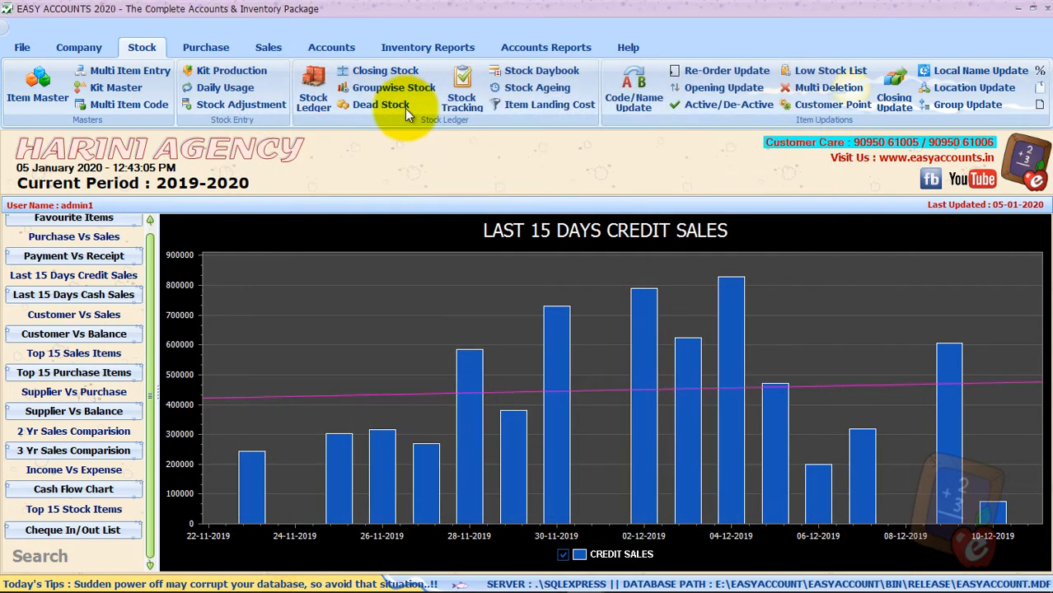
Open the stock Opening Update and list all items with their opening stock
click(755, 91)
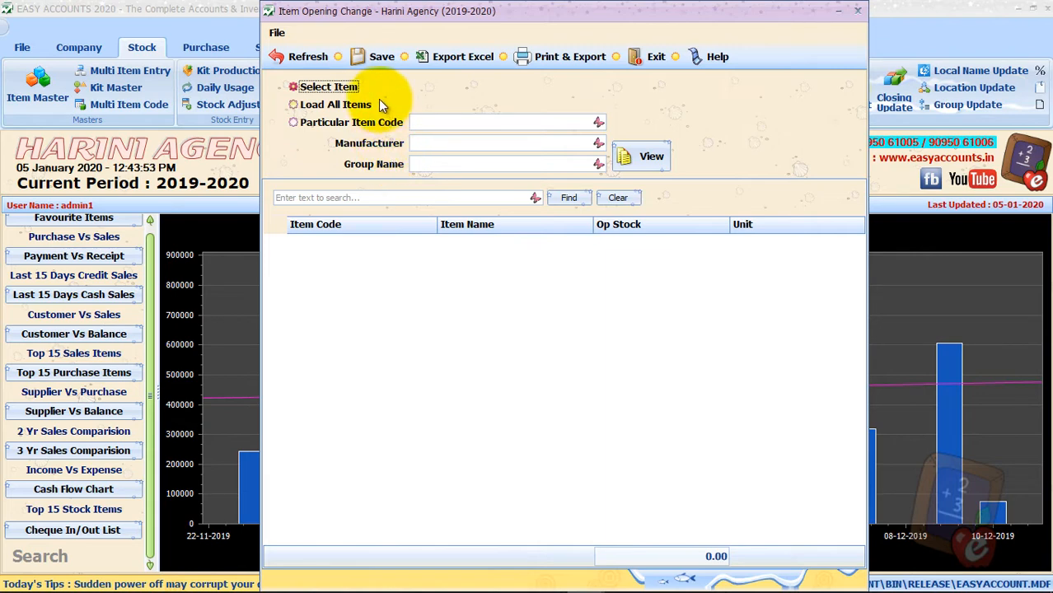
click(328, 109)
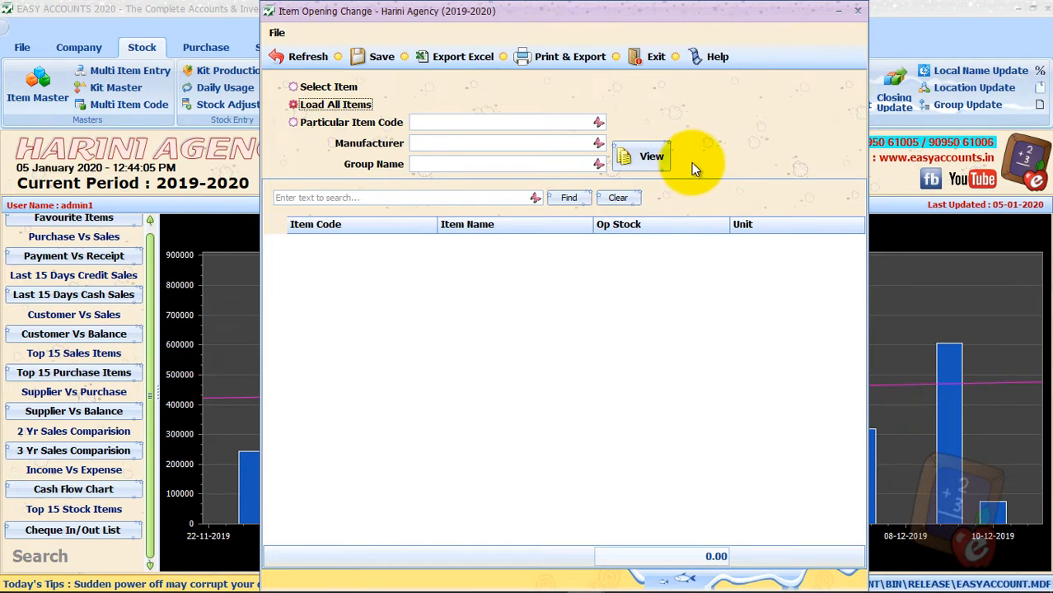
click(650, 156)
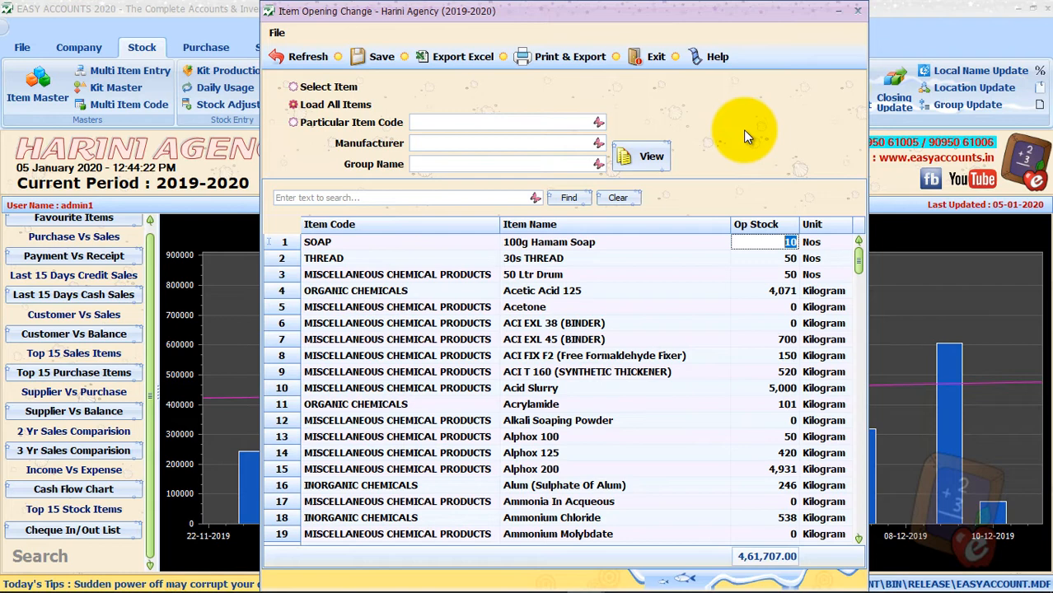
Set the opening stock of ACI EXL 45 (BINDER) to 500 in the item list
key(Down)
key(Down)
key(Down)
key(Down)
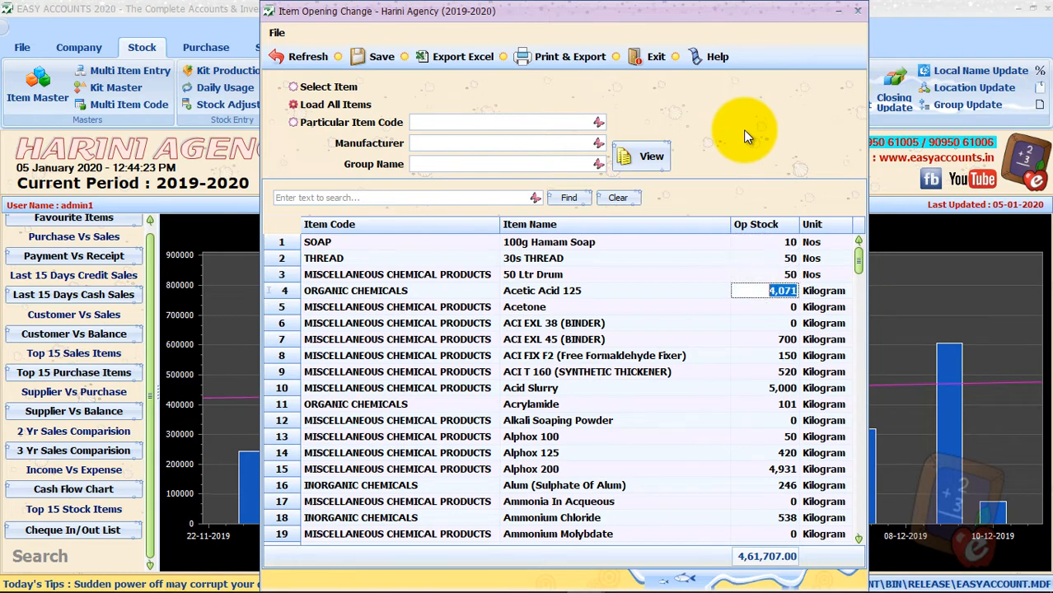
key(Down)
key(Down)
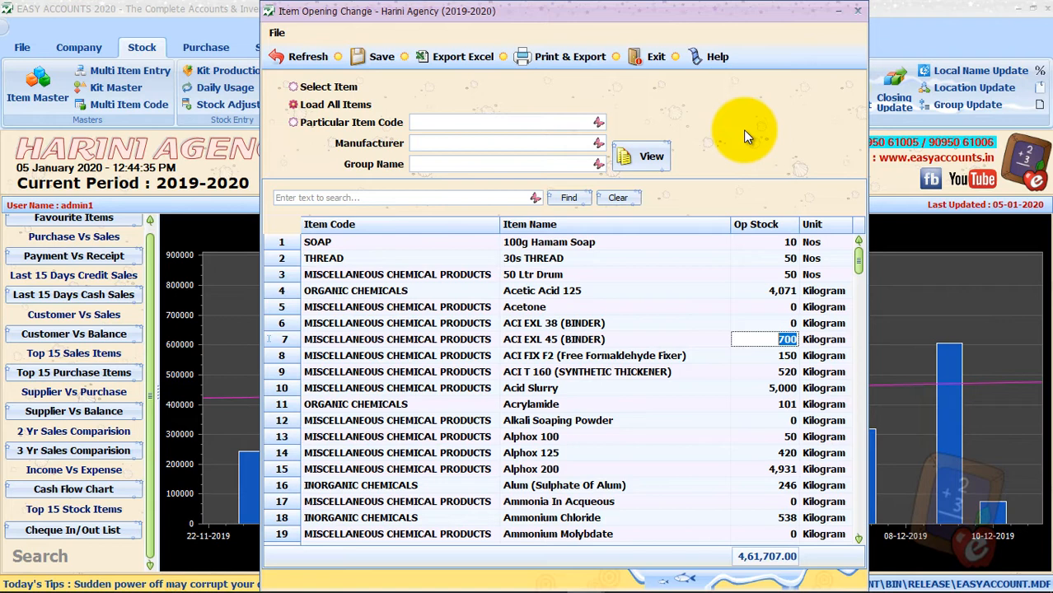
text(500)
key(Return)
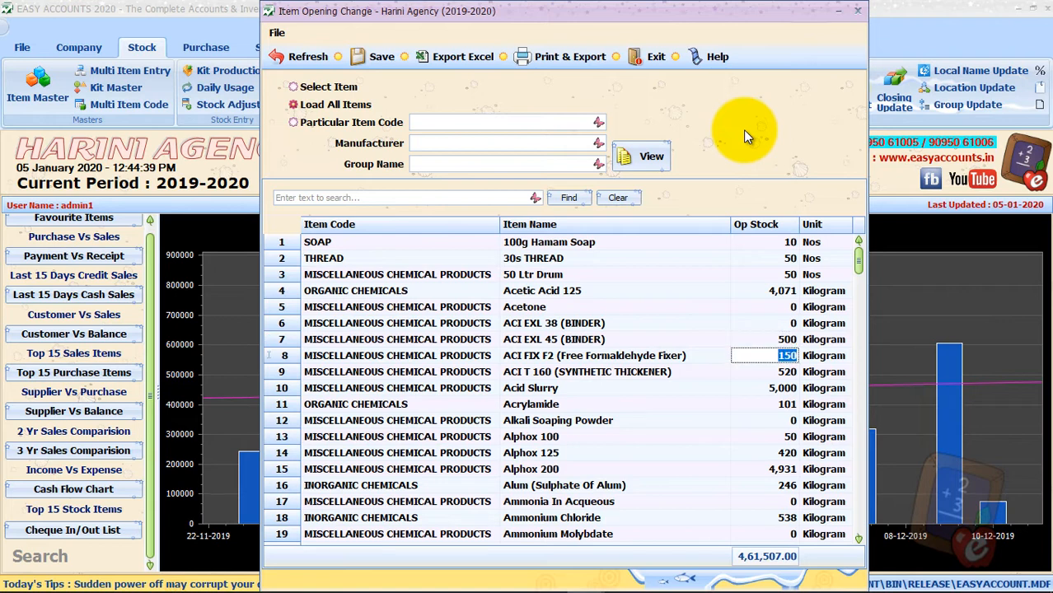
Set the opening stock of ACI FIX F2 (Free Formaldehyde Fixer) to 30 and of ACI T 160 (SYNTHETIC THICKENER) to 50
text(30)
key(Return)
key(BackSpace)
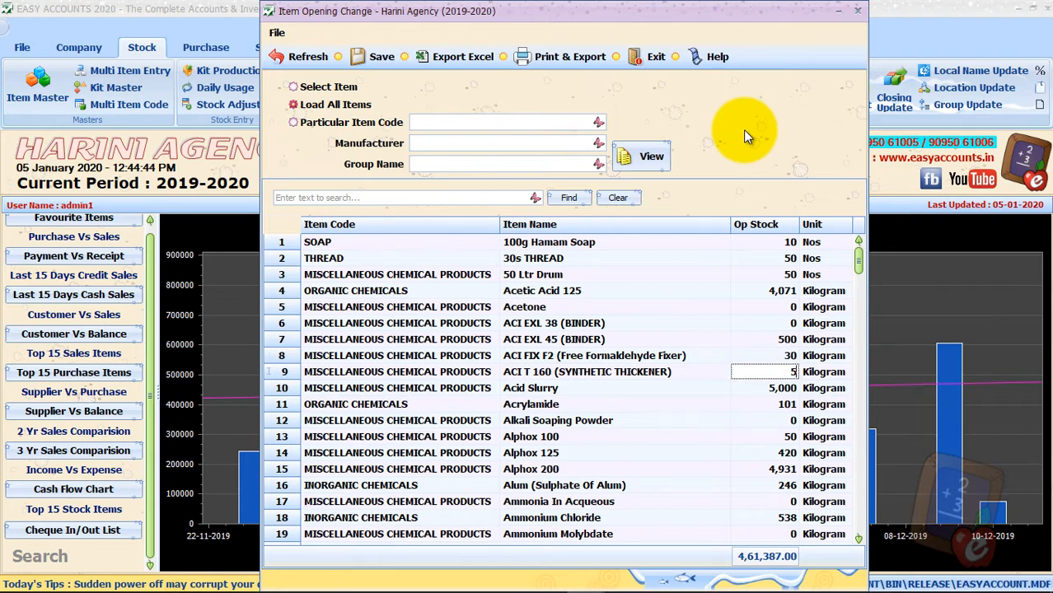
text(50)
key(Return)
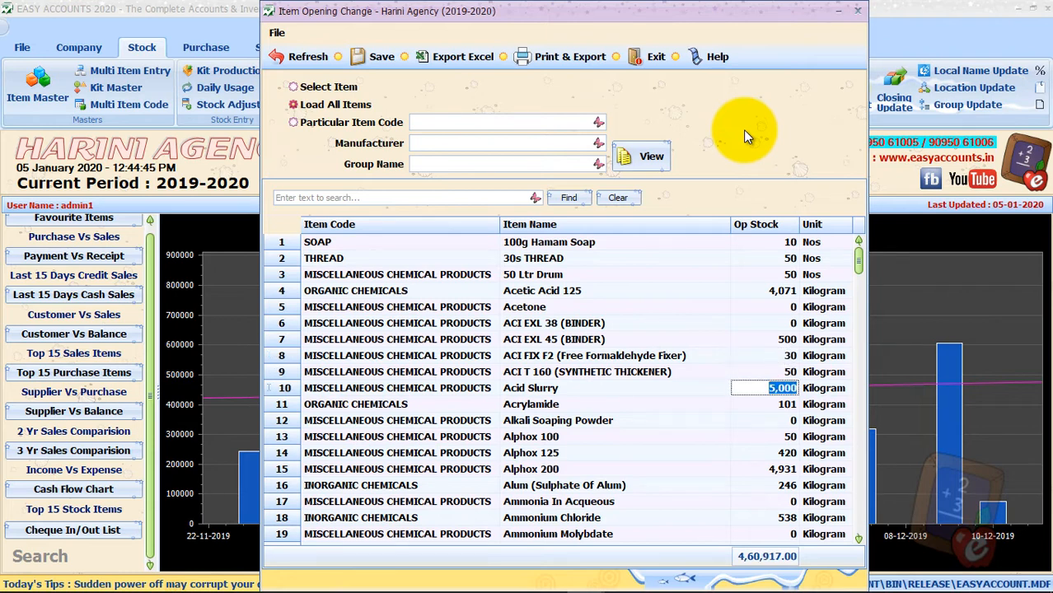
Set the opening stock of Acid Slurry to 60 and of Acrylamide to 40
text(60)
key(Return)
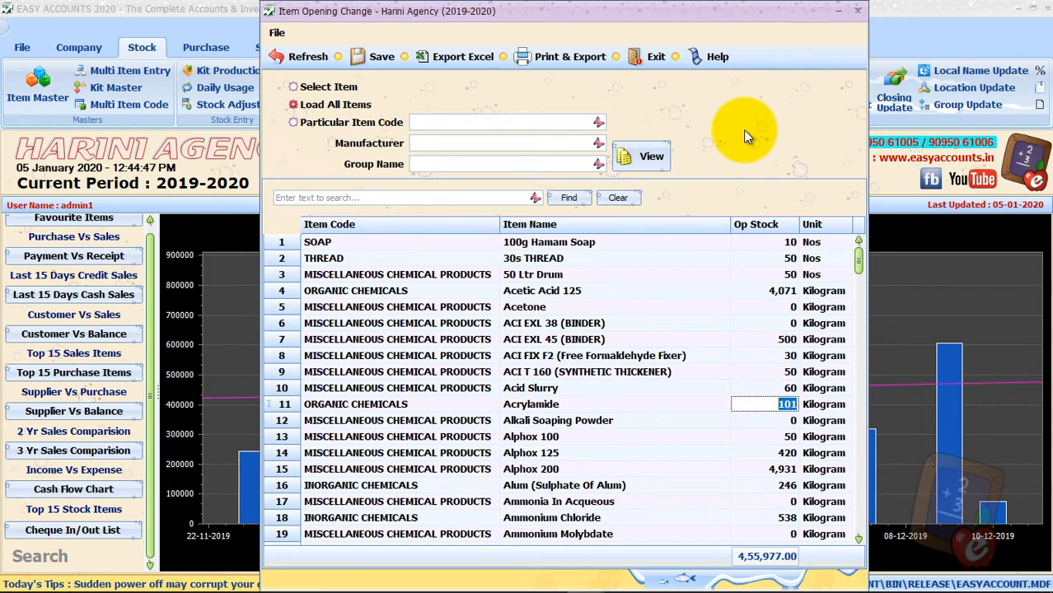
text(40)
key(Return)
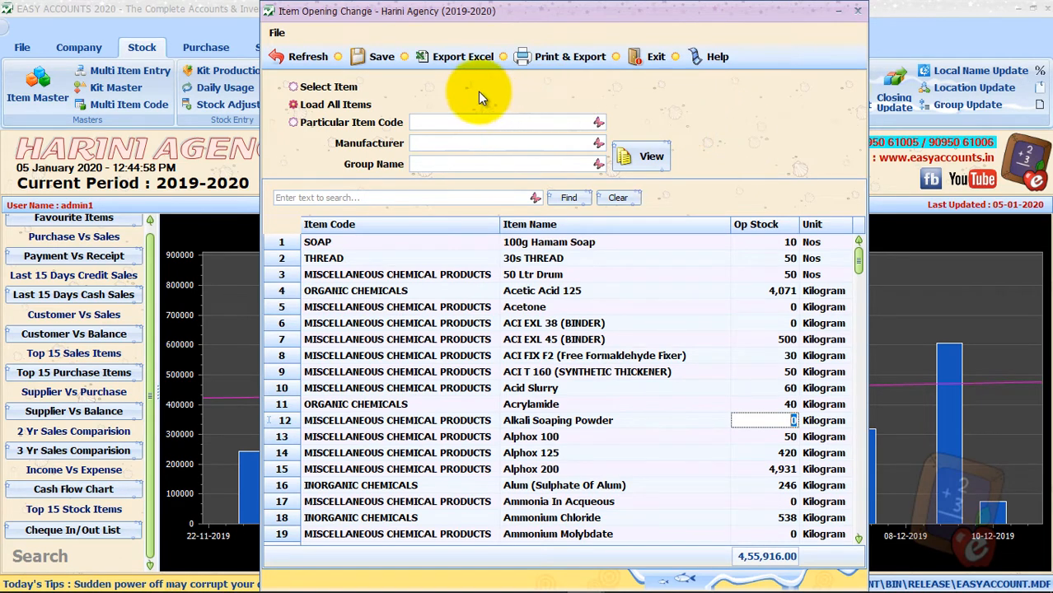
Save the changed opening stocks and list all items again to check the saved values
click(375, 58)
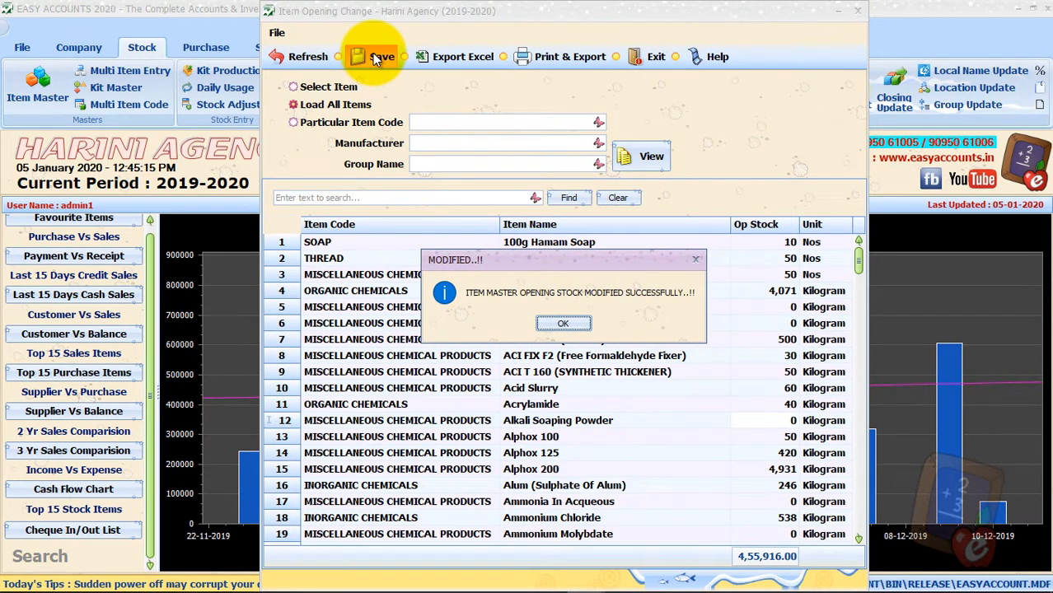
click(574, 326)
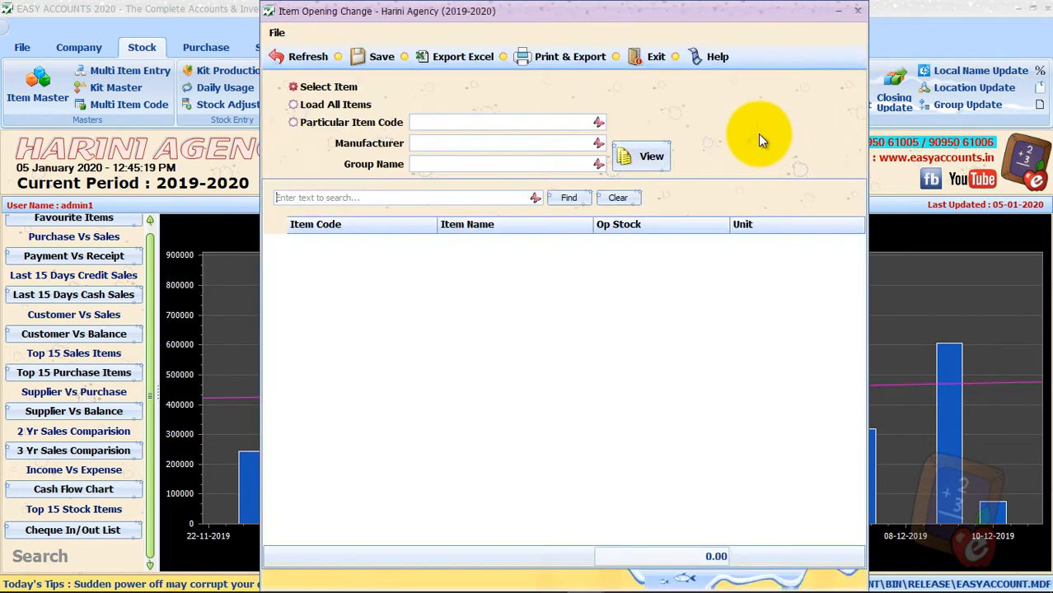
click(330, 106)
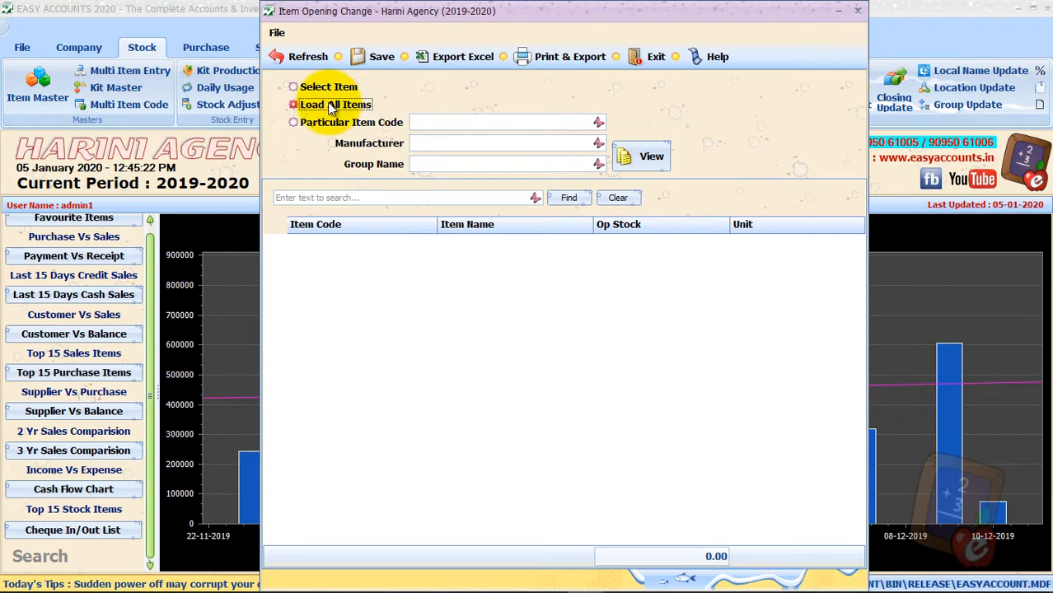
click(647, 156)
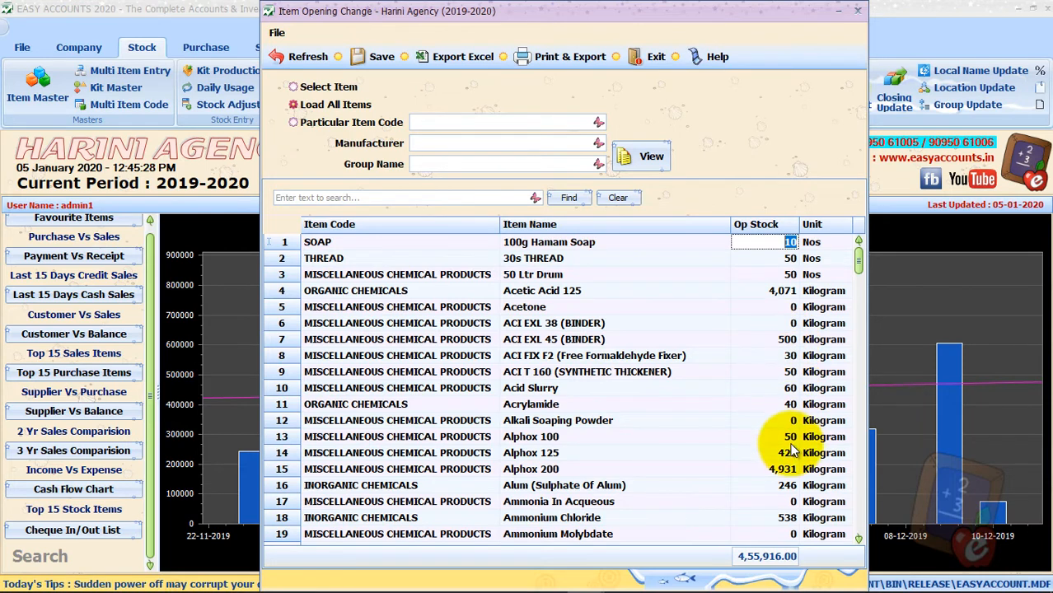
List only the items with the particular item code INORGANIC CHEMICALS
click(373, 128)
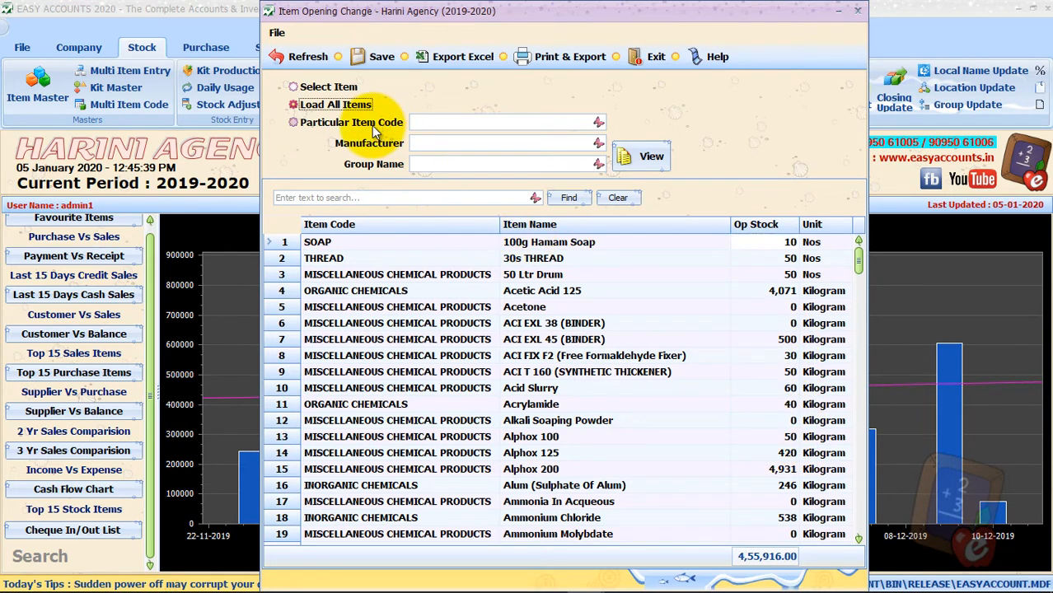
click(462, 121)
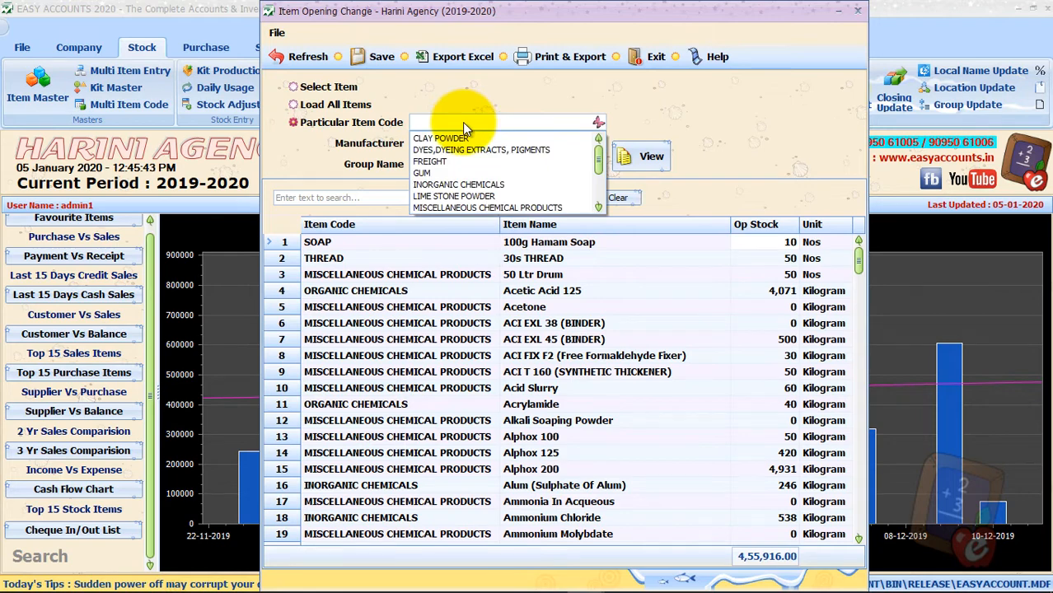
click(524, 191)
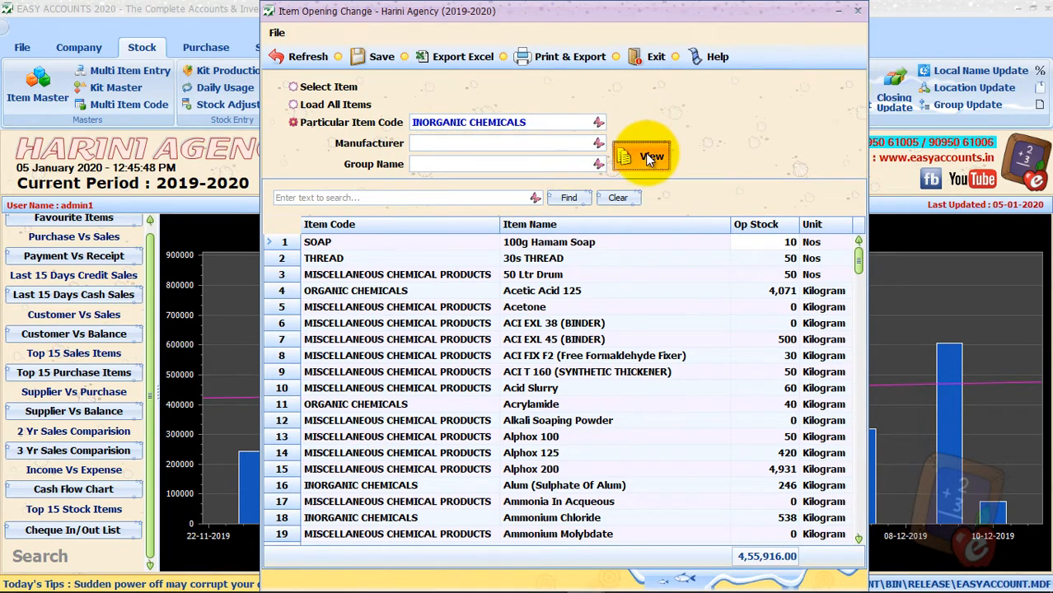
click(646, 156)
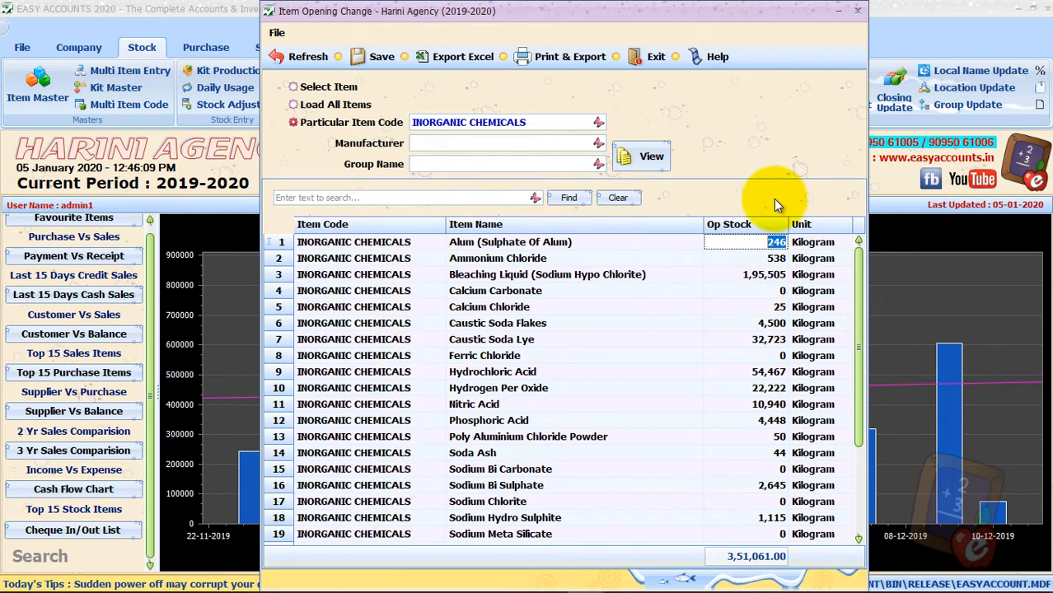
Go through the opening stock of the inorganic chemicals down to Hydrochloric Acid and save the list
key(Down)
key(Down)
key(Down)
key(Down)
key(Down)
key(Down)
key(Down)
key(Down)
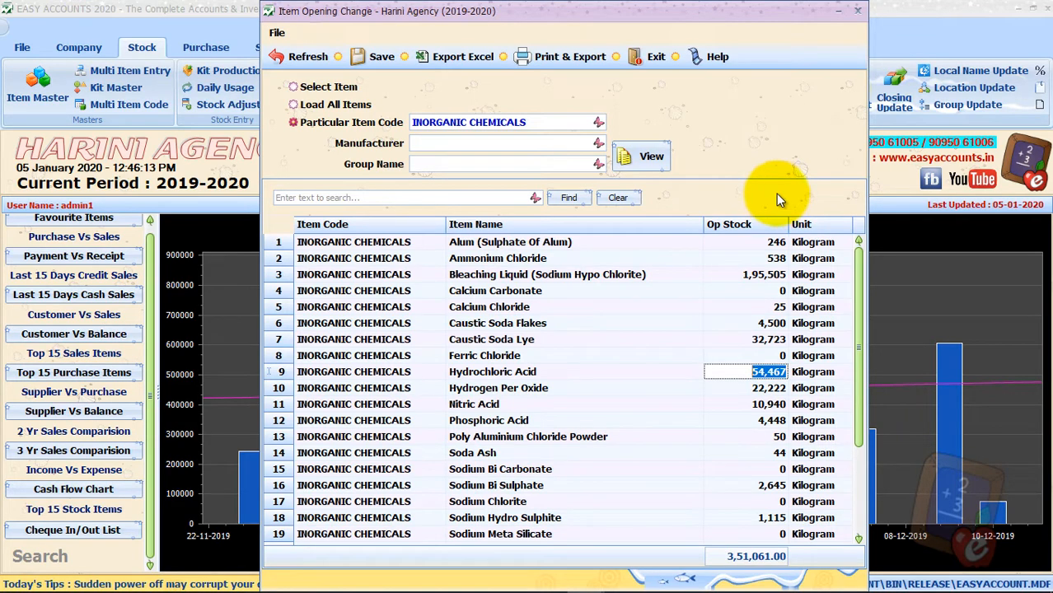
click(382, 54)
click(562, 320)
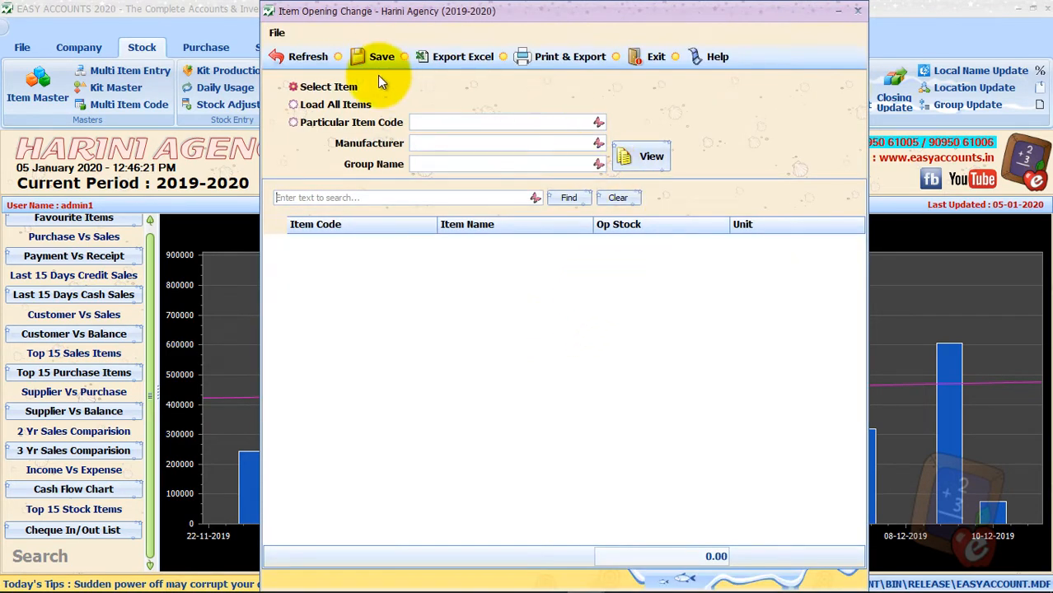
List all items with their opening stock and search the list for "came"
click(343, 104)
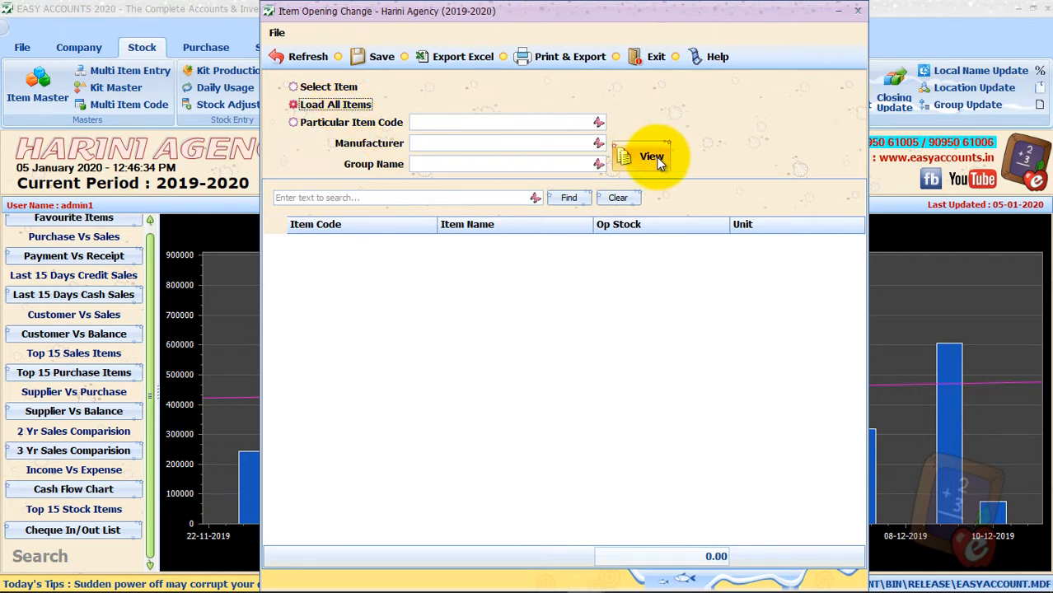
click(630, 160)
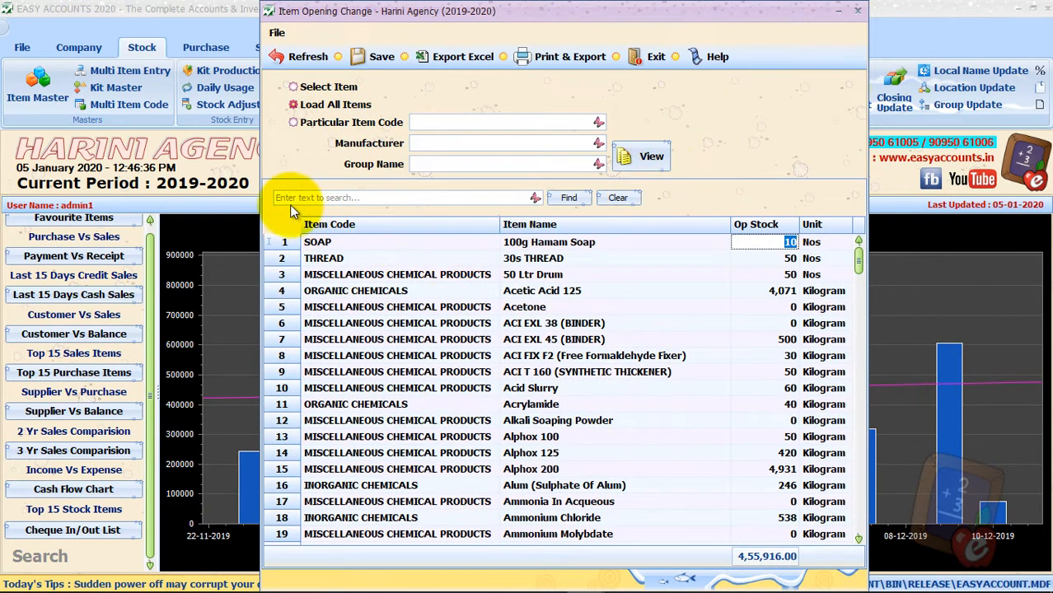
click(370, 204)
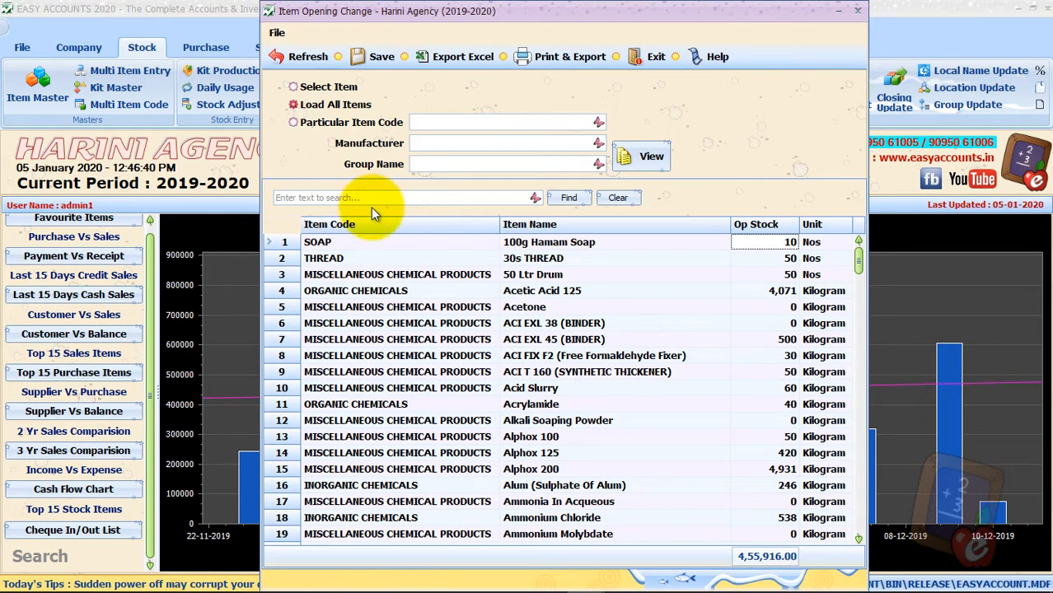
text(came)
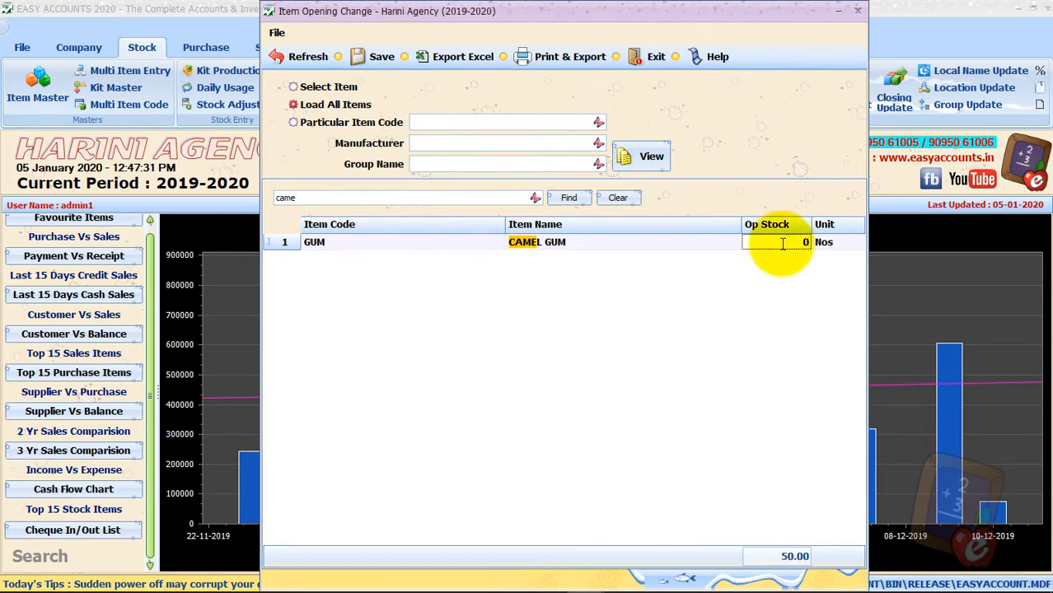
Set the opening stock of CAMEL GUM to 50 and save the change
text(50)
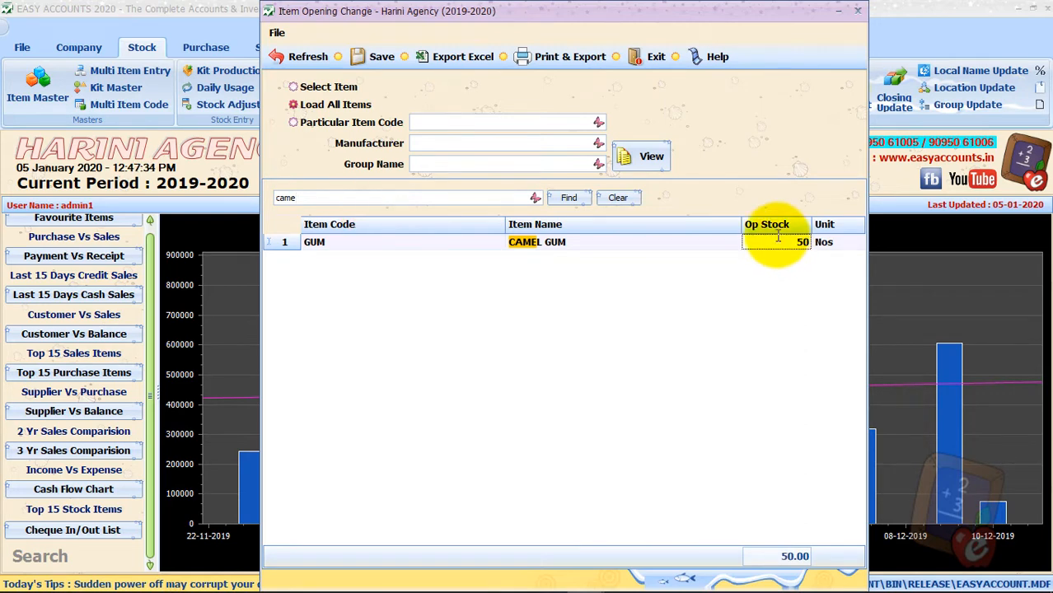
click(371, 59)
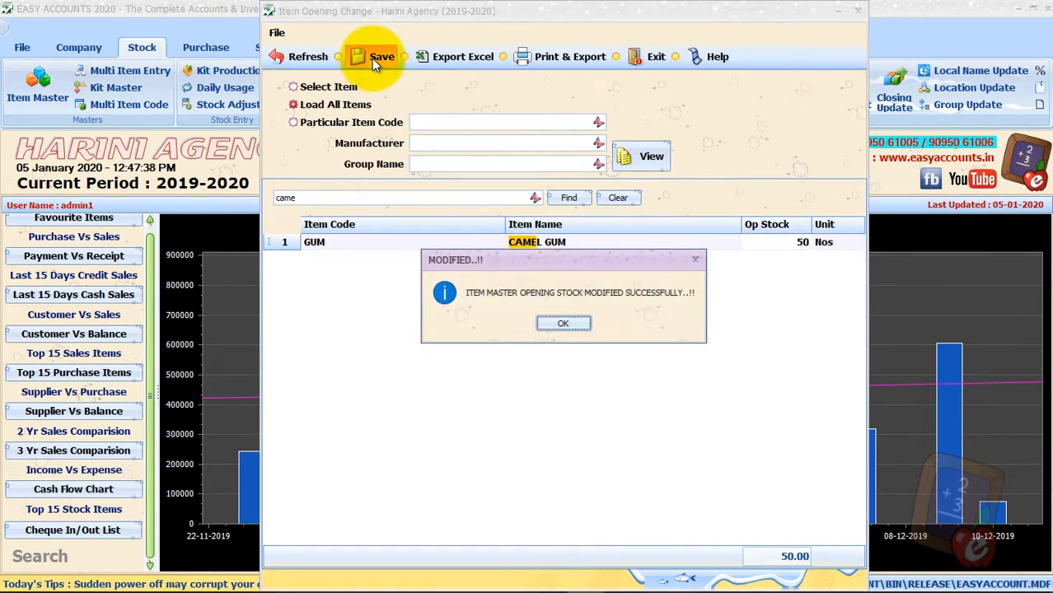
click(561, 326)
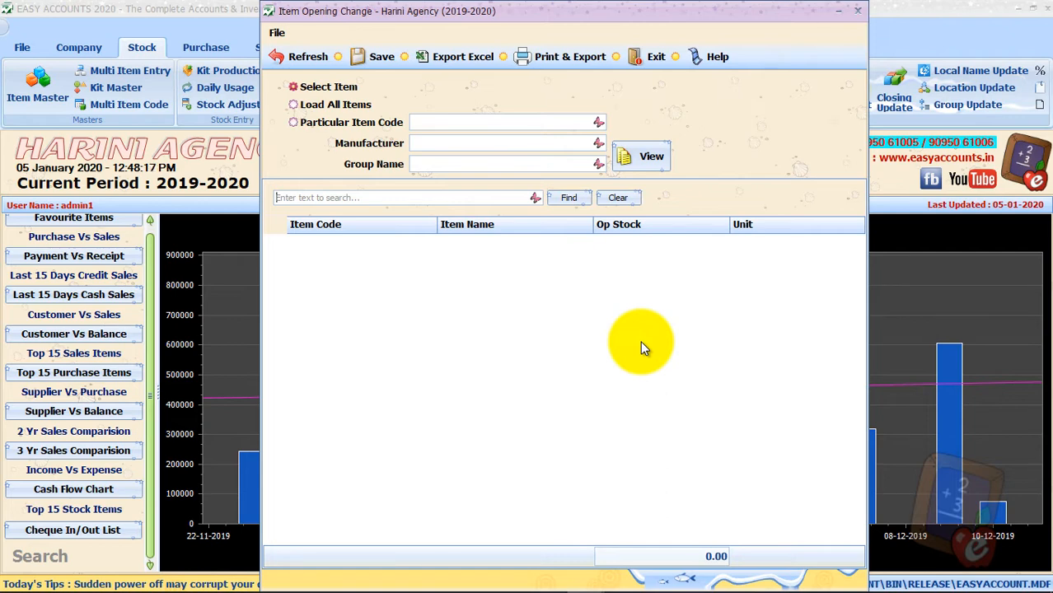
Export the opening stock list of all items to Excel and close the workbook without saving it
click(354, 104)
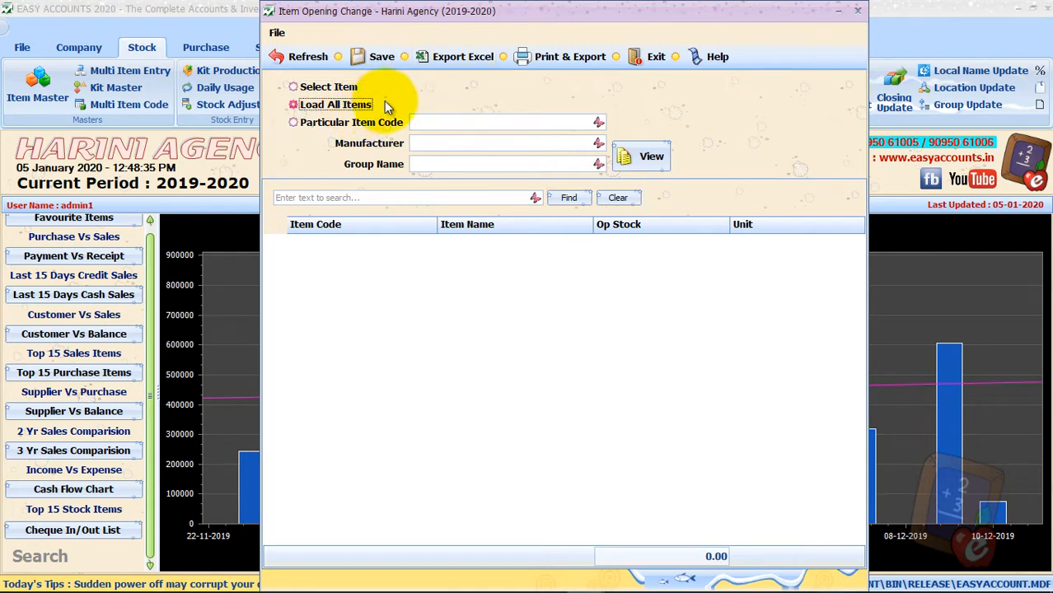
click(649, 155)
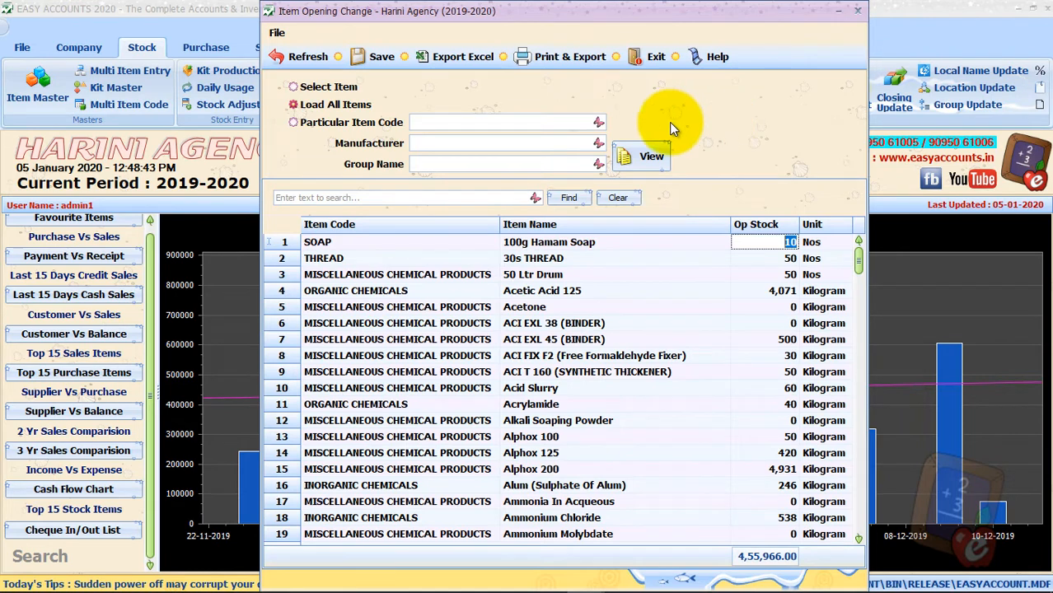
click(457, 61)
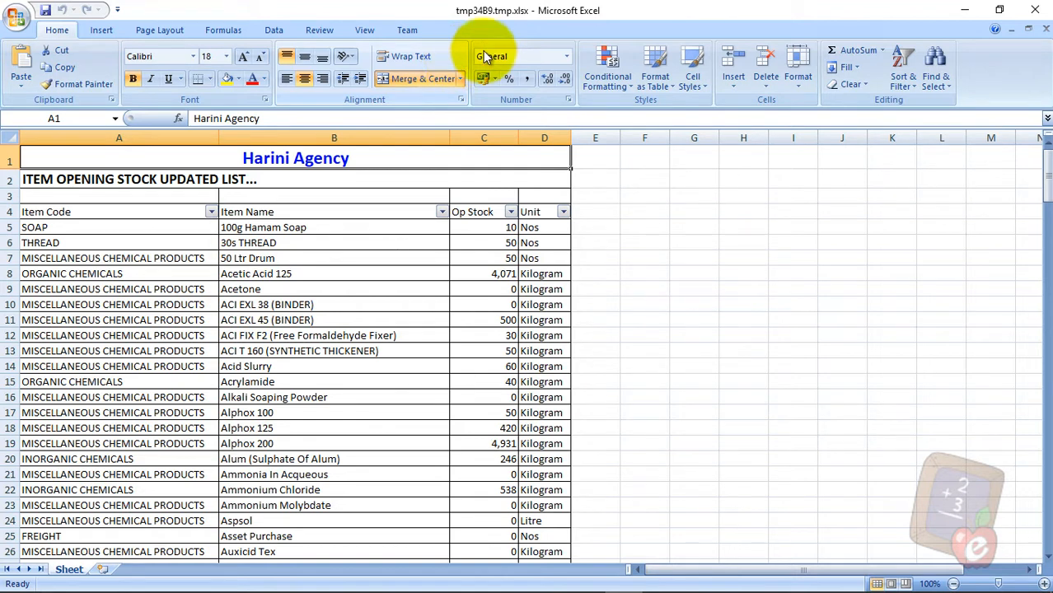
click(1035, 10)
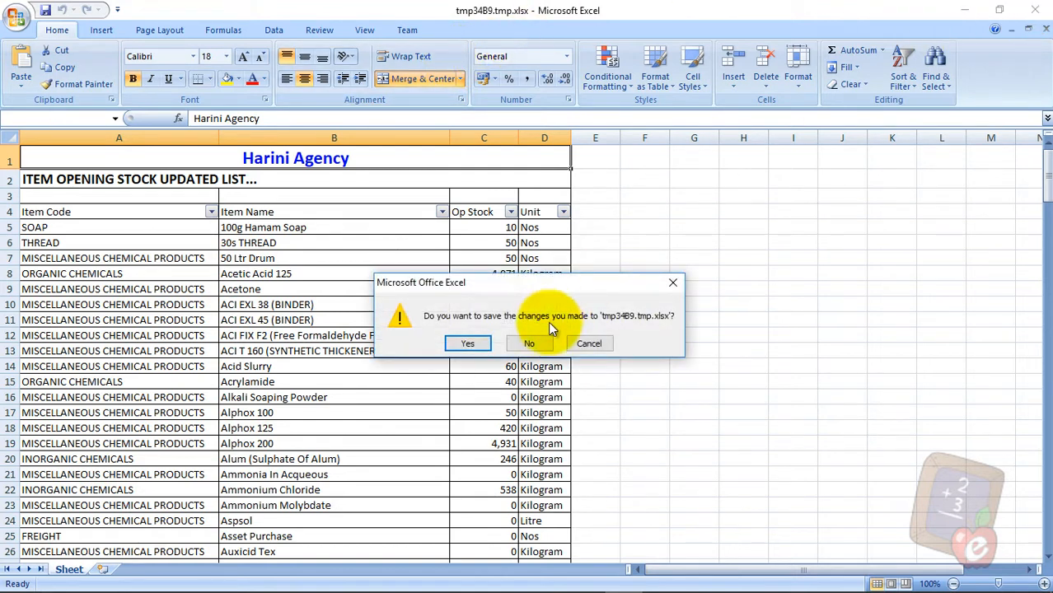
click(534, 342)
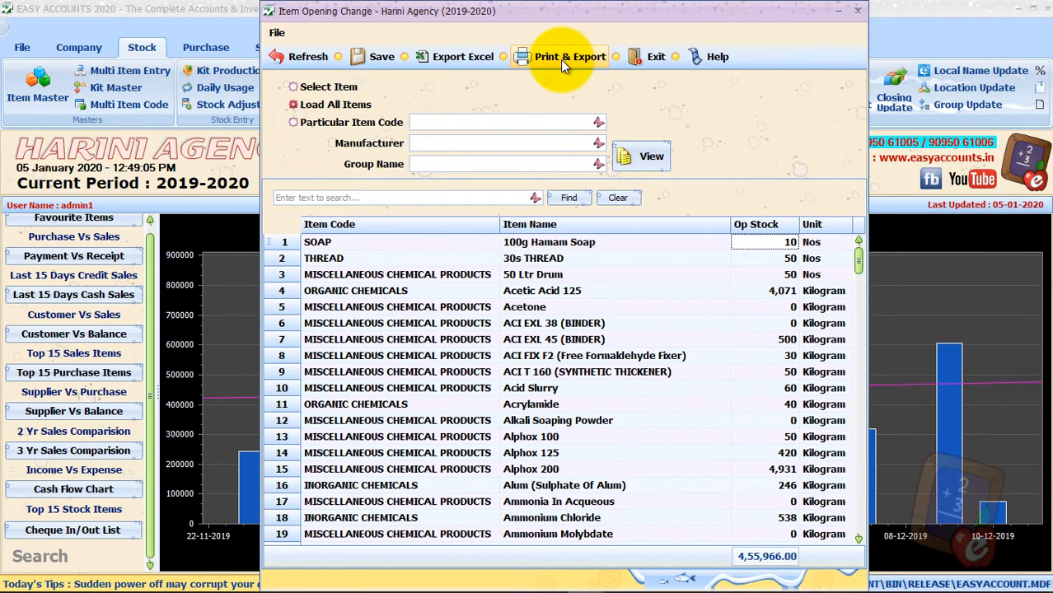
Examine the print preview of the opening stock list and its export file formats, and close the preview and the opening stock window
click(562, 58)
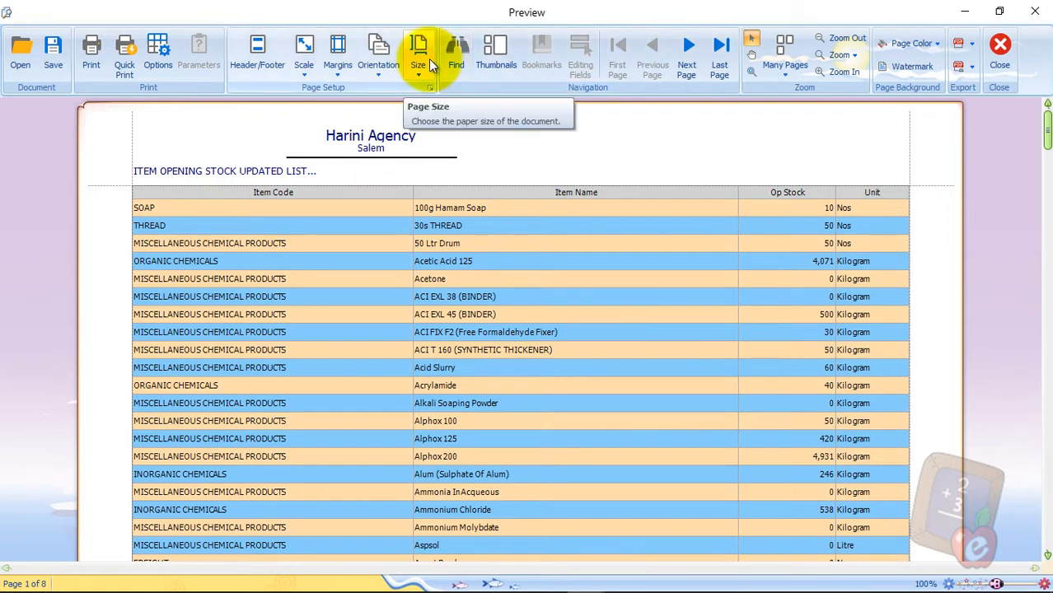
click(972, 44)
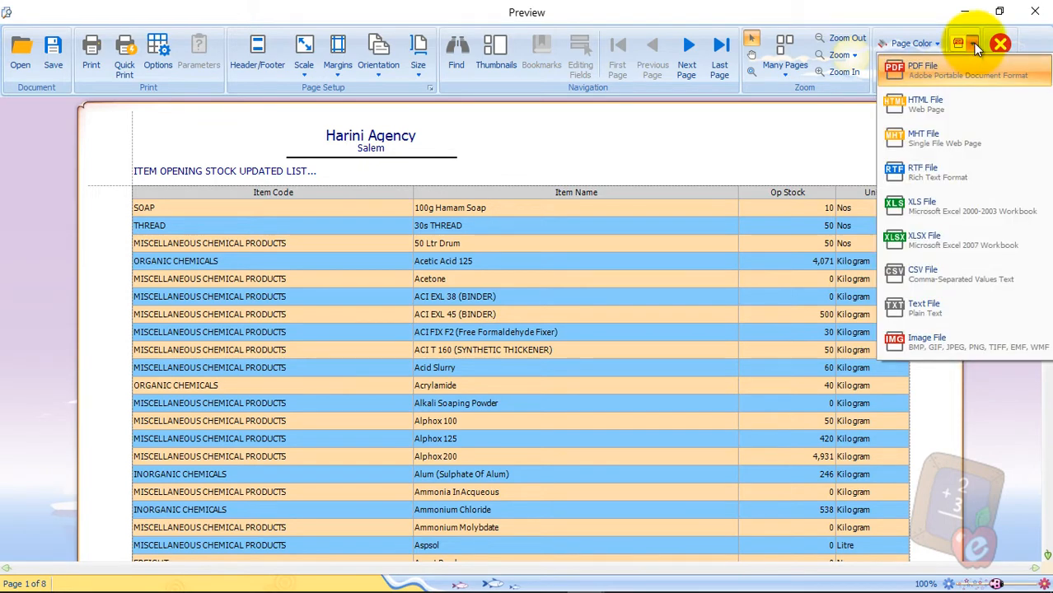
click(1027, 14)
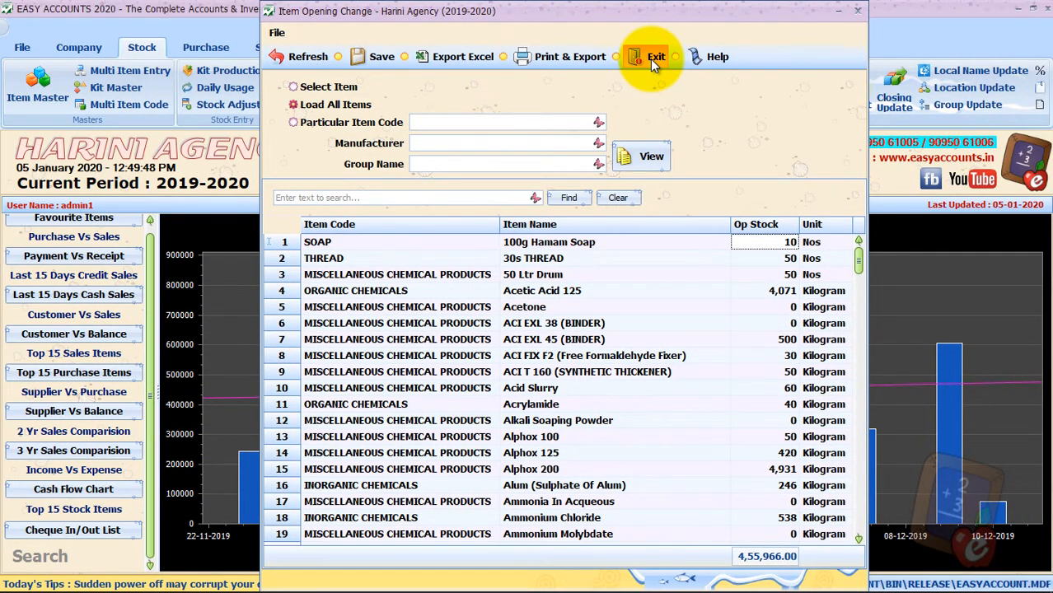
click(650, 59)
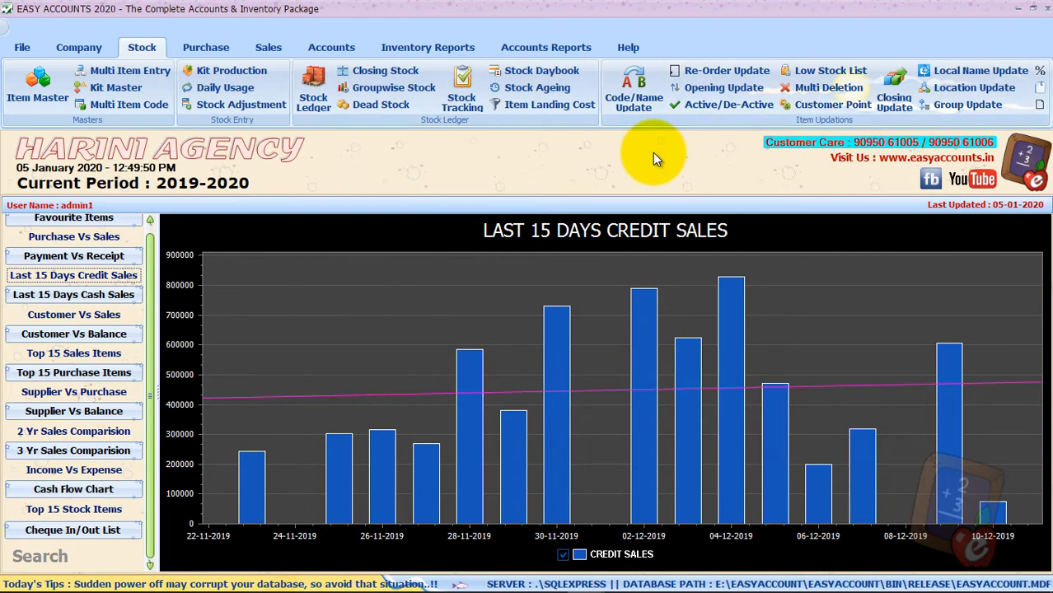